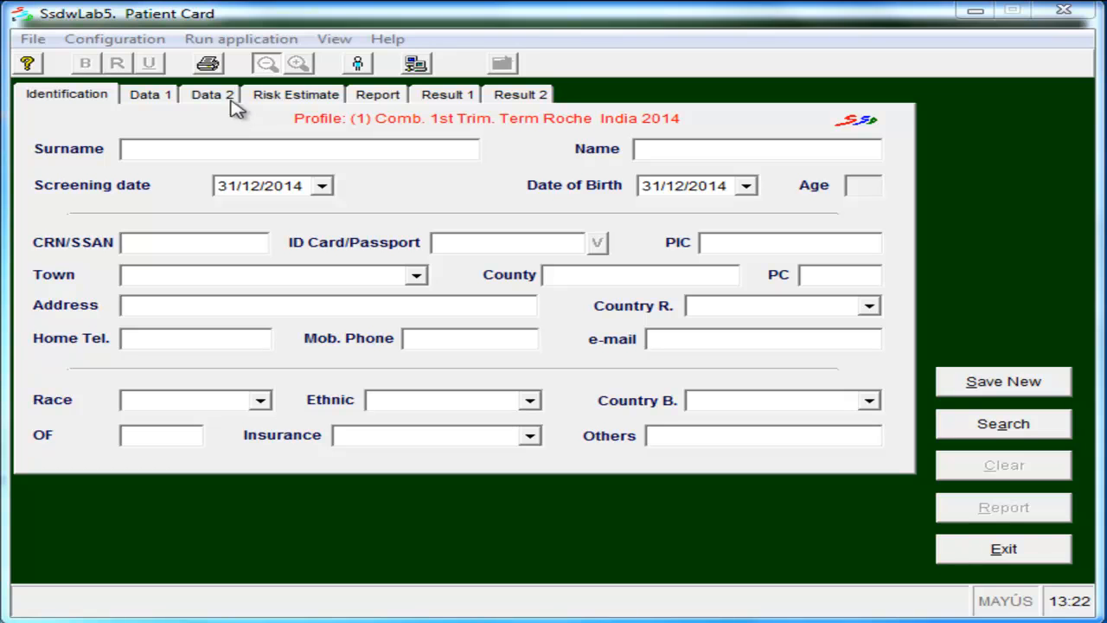
- Open the automatic calculation of medians and regression for VALOR_MG0 in the Pacientes table, accepting ordinate values from 0,1 to 500
{"action": "left_click", "coordinate": [242, 40]}
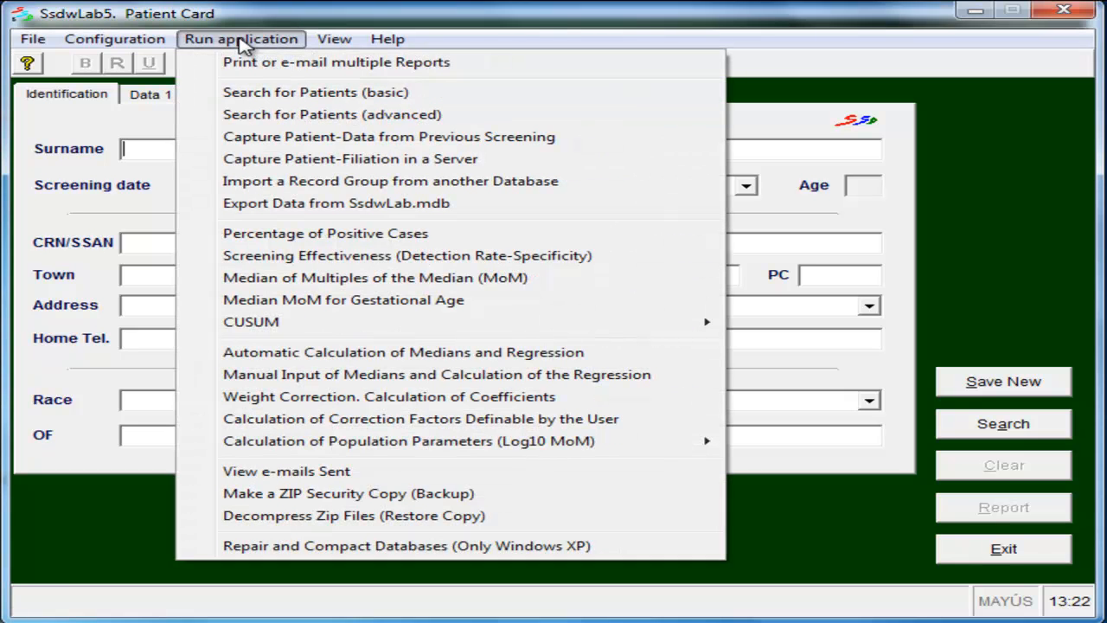
{"action": "left_click", "coordinate": [329, 355]}
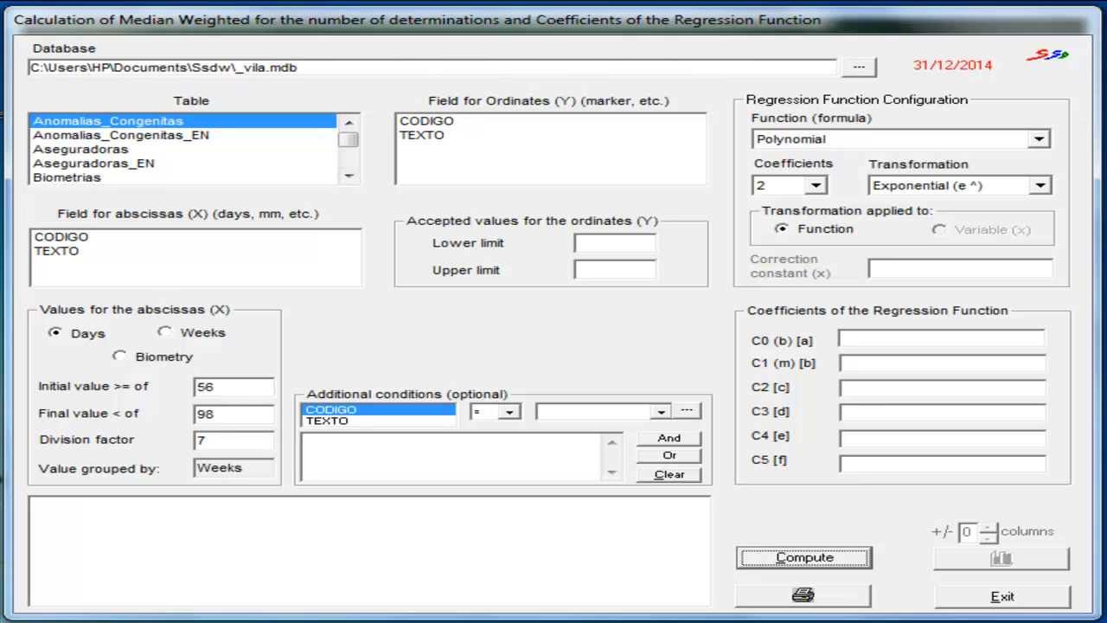
{"action": "scroll", "coordinate": [349, 173], "scroll_direction": "down", "scroll_amount": 10}
{"action": "left_click", "coordinate": [56, 164]}
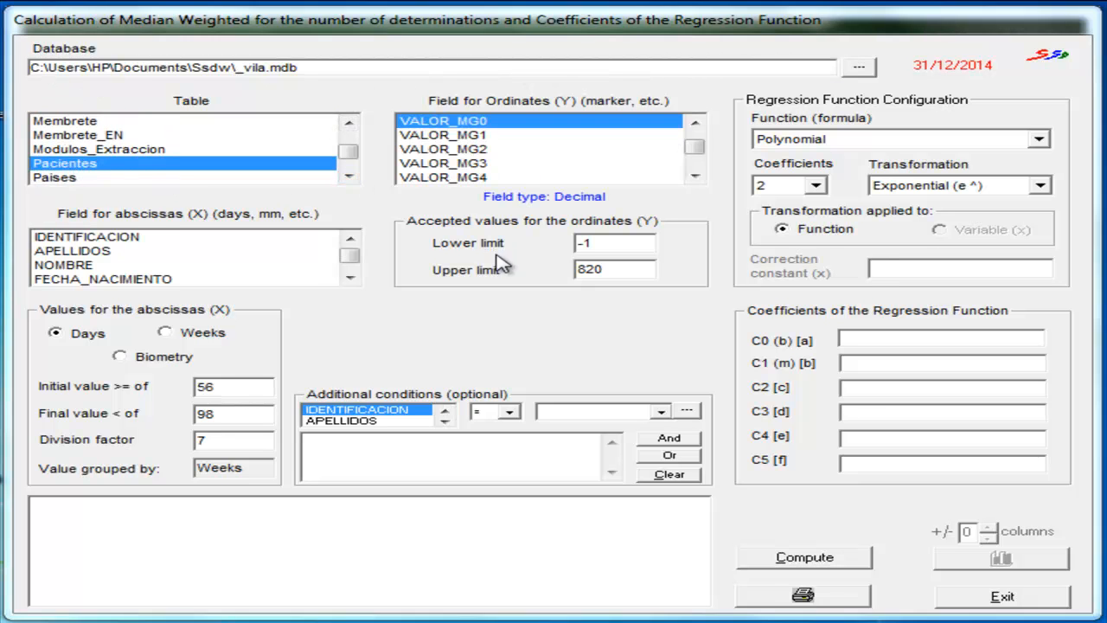
{"action": "left_click", "coordinate": [617, 243]}
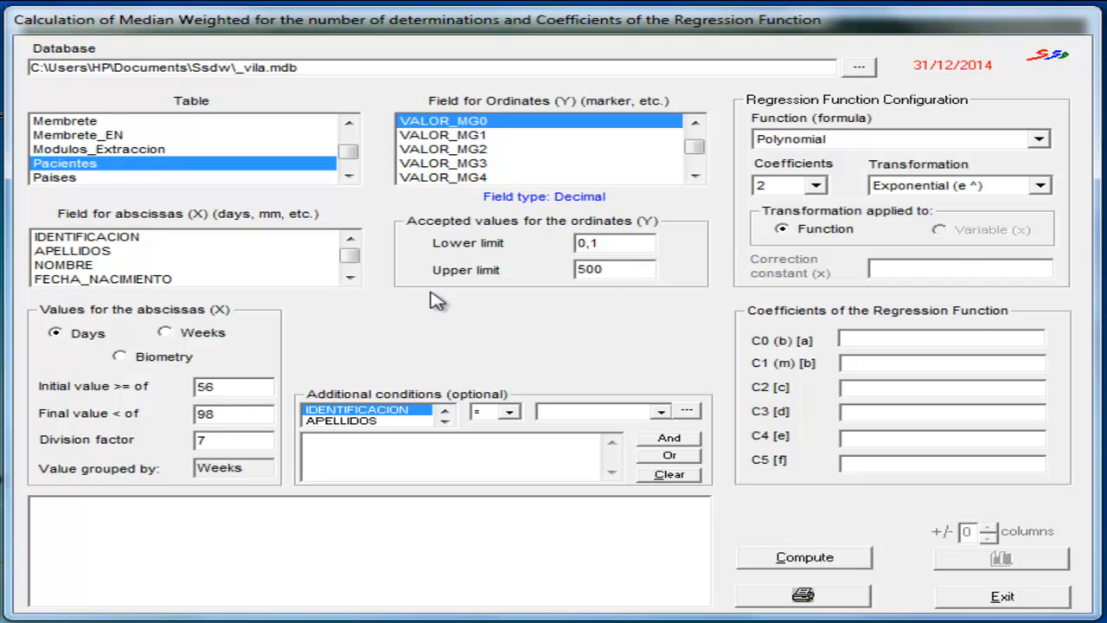
- Choose EG_DIAS as the field for the abscissas and set the division factor to 7
{"action": "scroll", "coordinate": [292, 277], "scroll_direction": "down", "scroll_amount": 3}
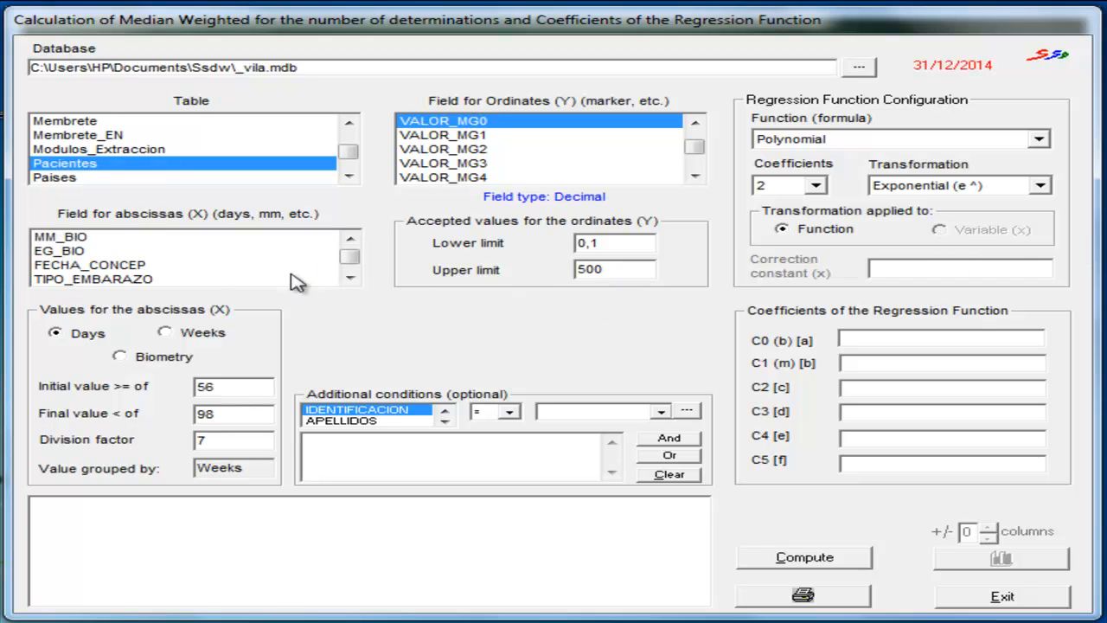
{"action": "left_click", "coordinate": [350, 278]}
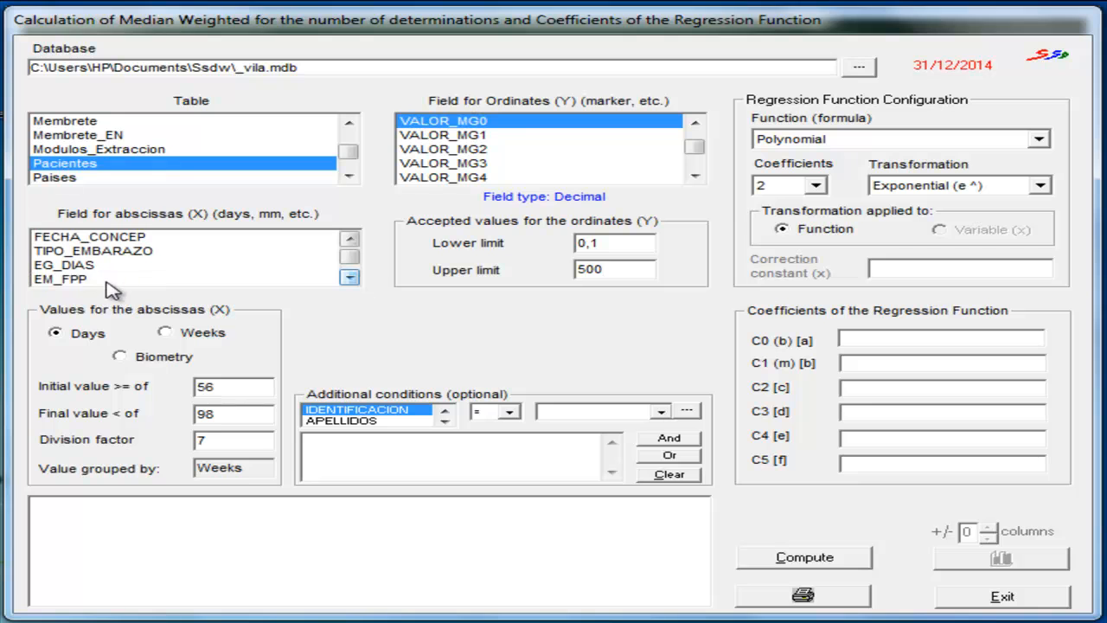
{"action": "left_click", "coordinate": [116, 265]}
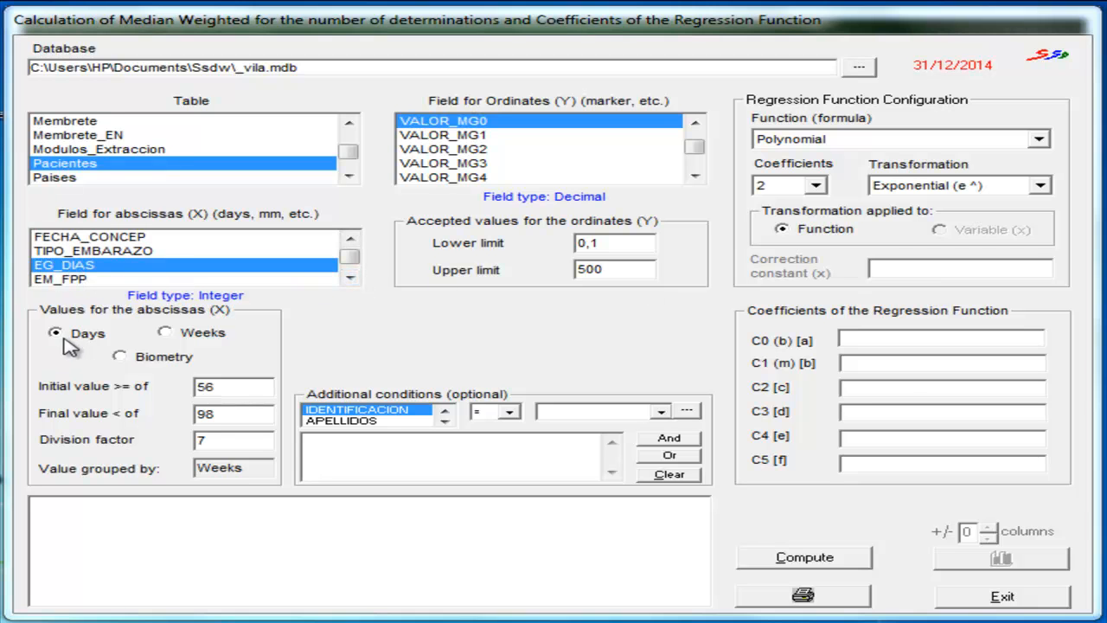
{"action": "left_click", "coordinate": [221, 444]}
{"action": "type", "text": "7"}
- Compute the VALOR_MG0 medians and two-coefficient exponential regression, and review the results table and graph
{"action": "left_click", "coordinate": [788, 561]}
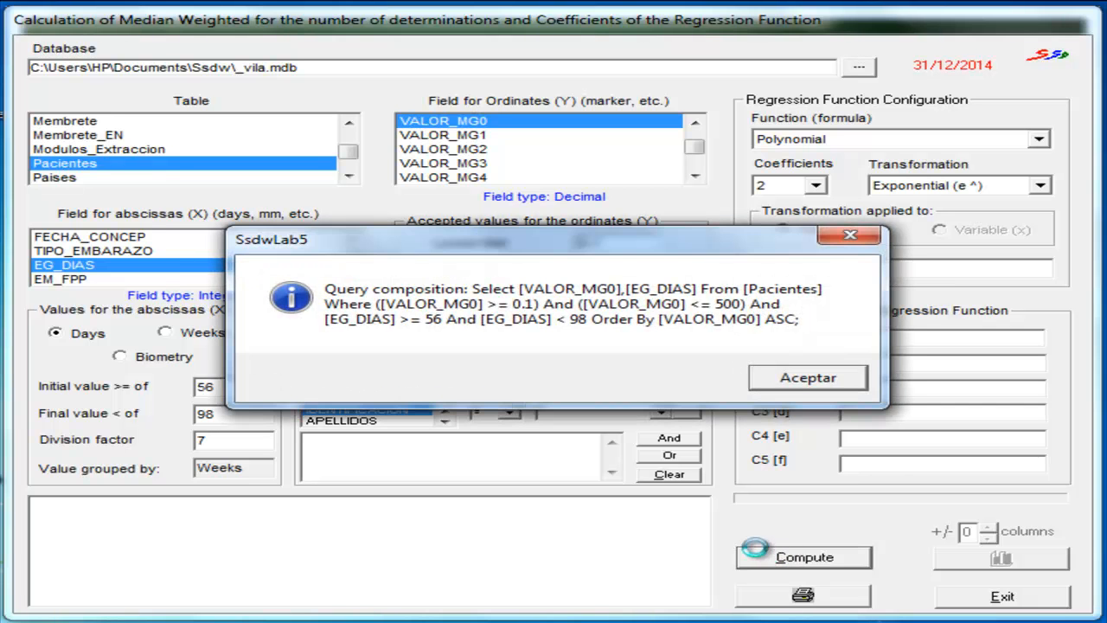
{"action": "left_click", "coordinate": [803, 377]}
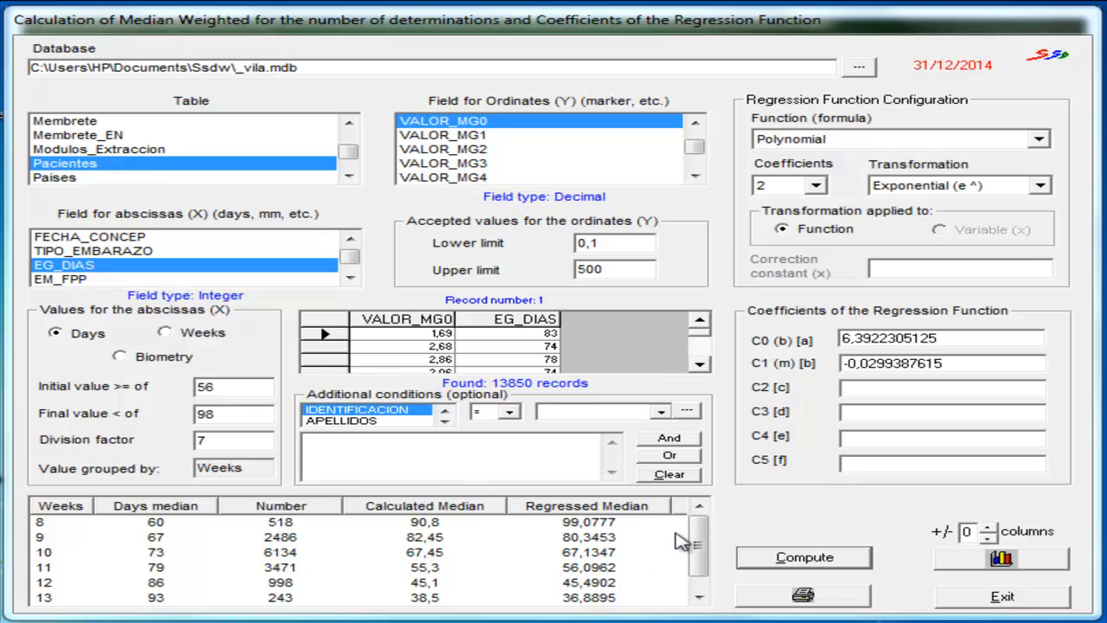
{"action": "left_click", "coordinate": [705, 533]}
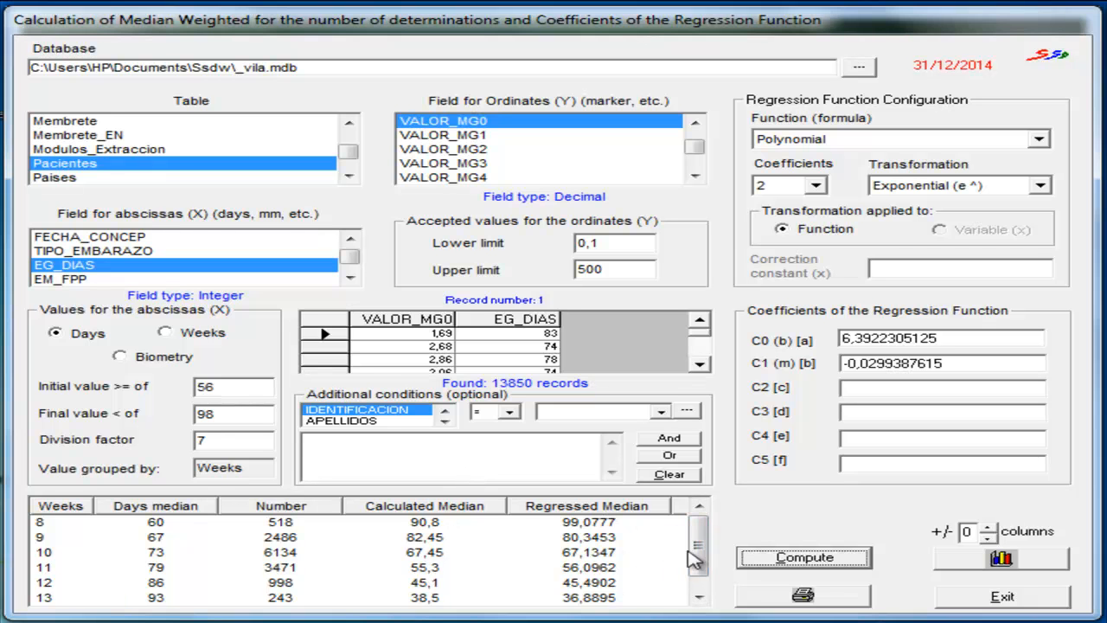
{"action": "left_click", "coordinate": [692, 581]}
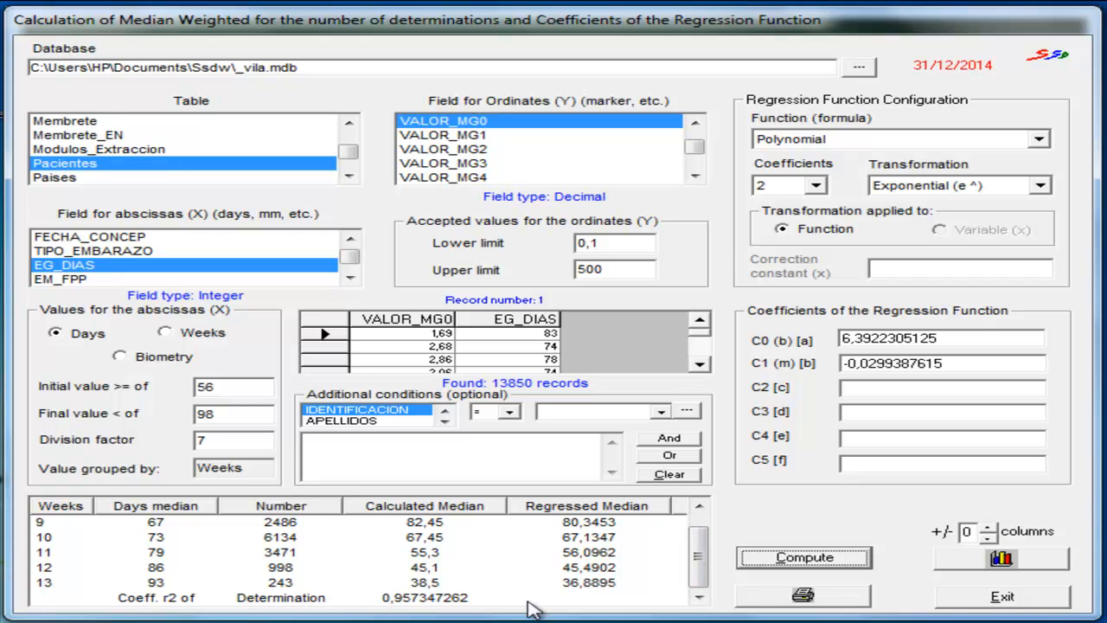
{"action": "left_click", "coordinate": [1002, 558]}
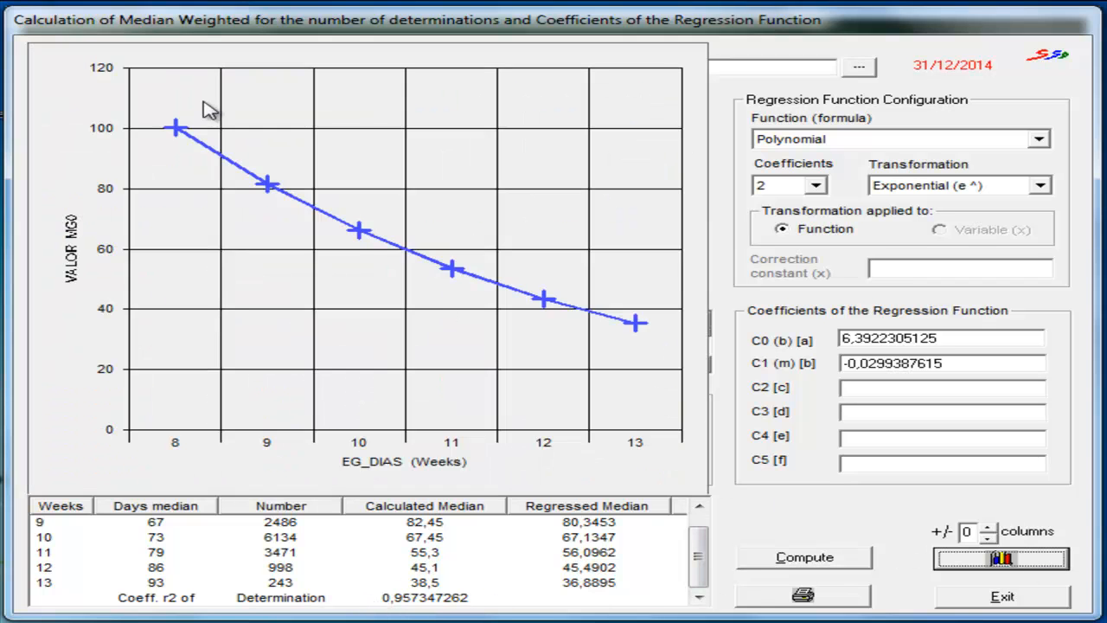
{"action": "left_click", "coordinate": [962, 561]}
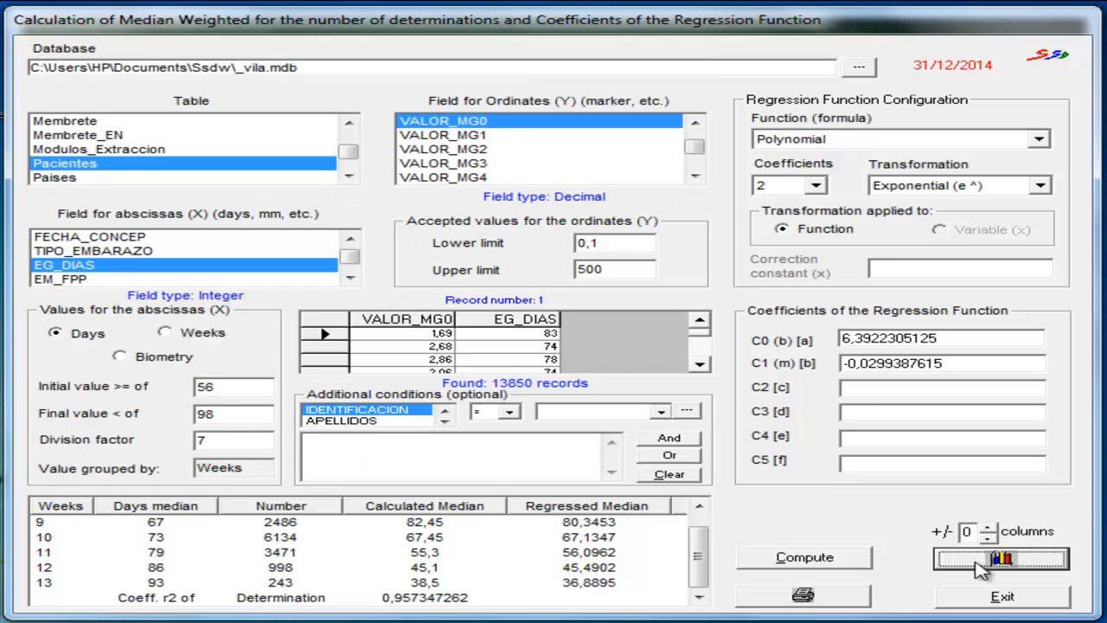
- Recompute the VALOR_MG0 regression with 5 coefficients and review its results table and graph
{"action": "left_click", "coordinate": [817, 186]}
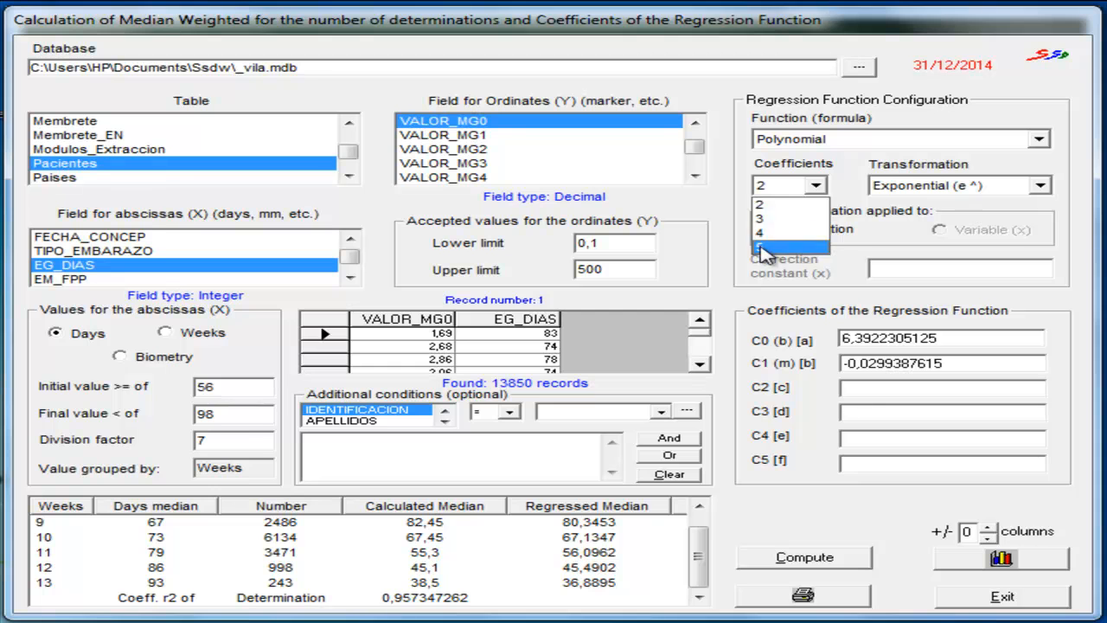
{"action": "left_click", "coordinate": [763, 249]}
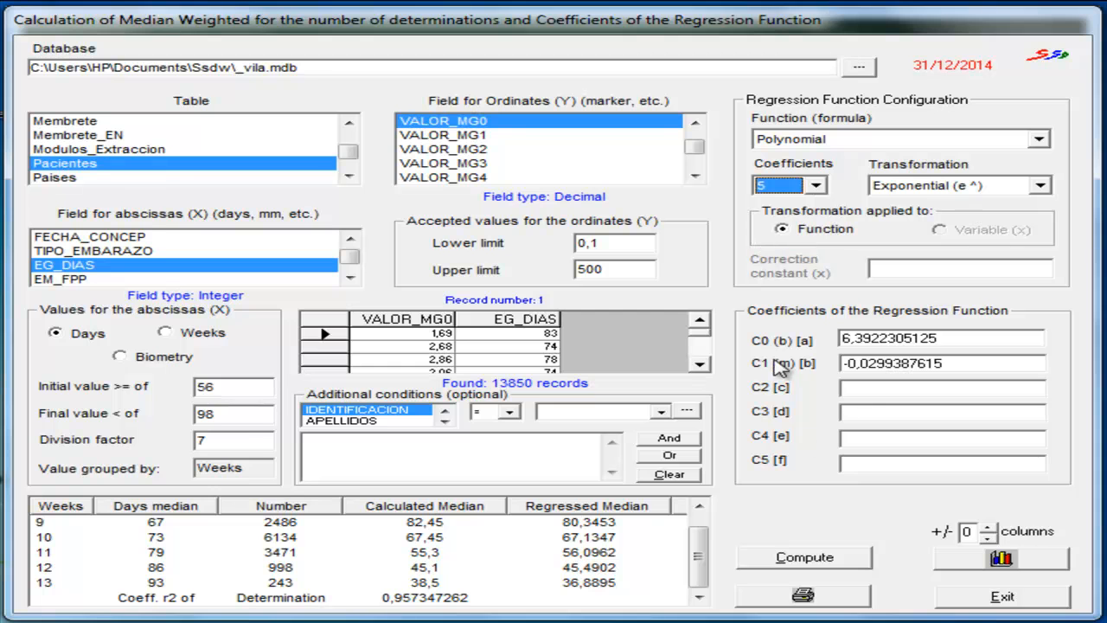
{"action": "left_click", "coordinate": [802, 558]}
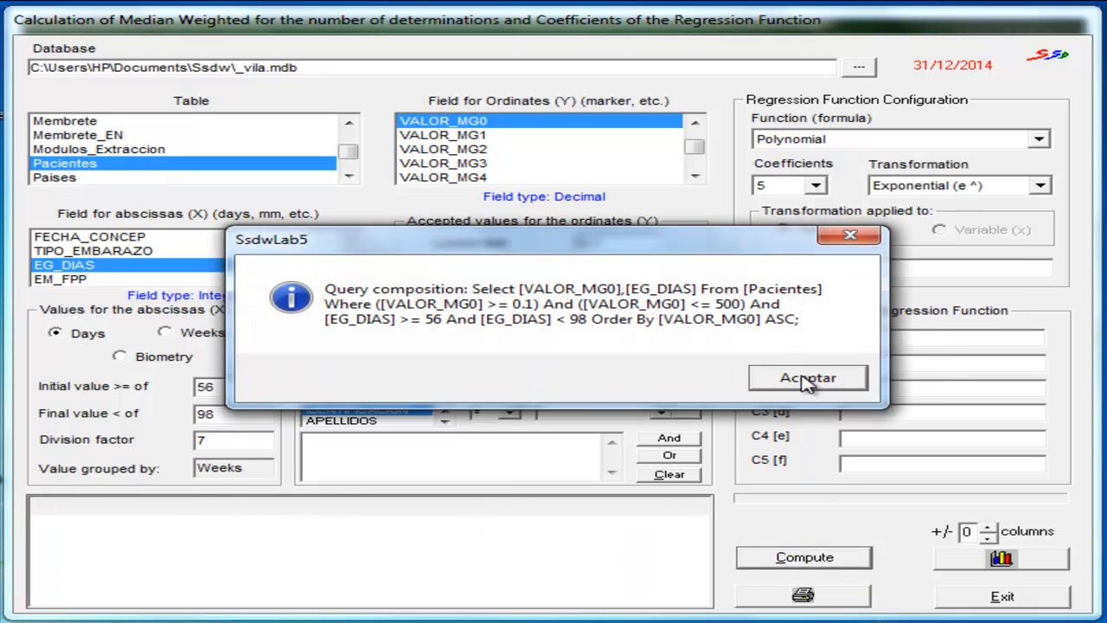
{"action": "left_click", "coordinate": [807, 381]}
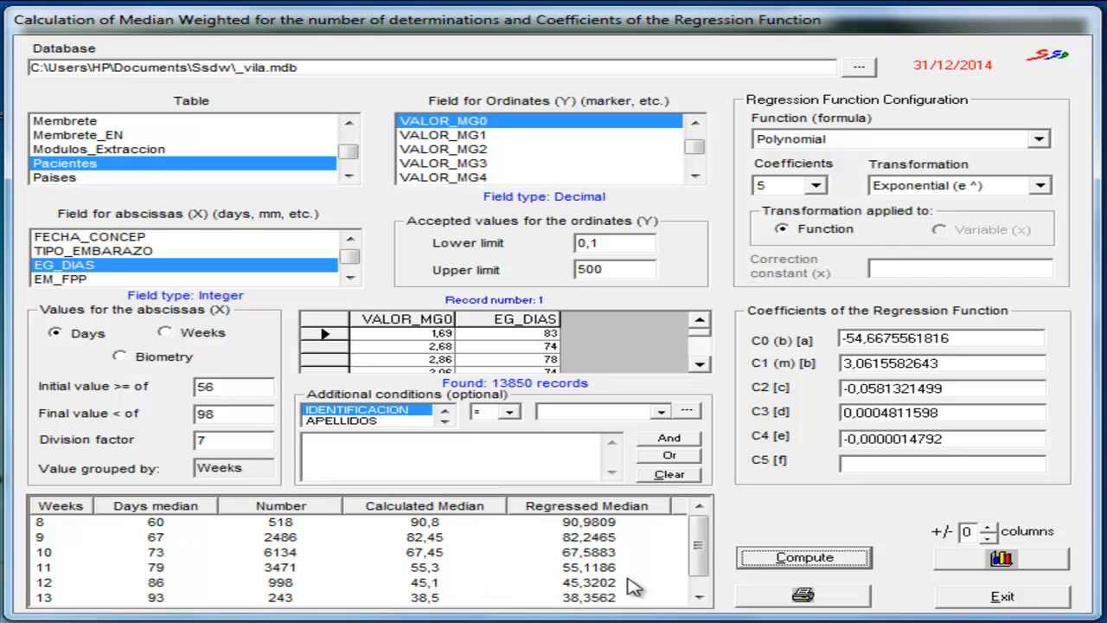
{"action": "scroll", "coordinate": [698, 556], "scroll_direction": "down", "scroll_amount": 1}
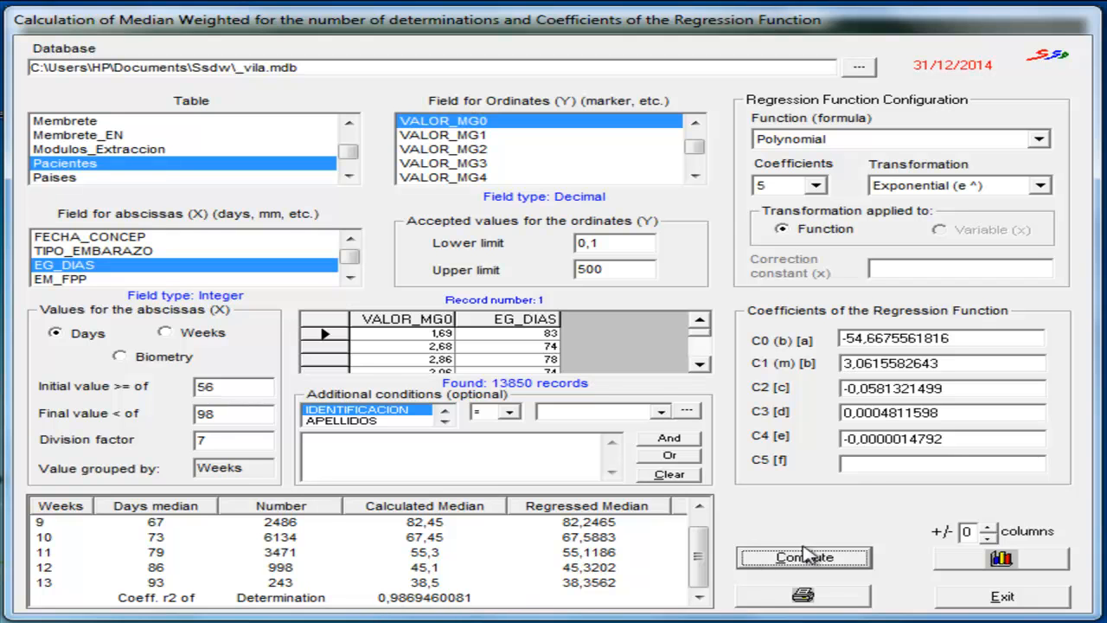
{"action": "left_click", "coordinate": [966, 560]}
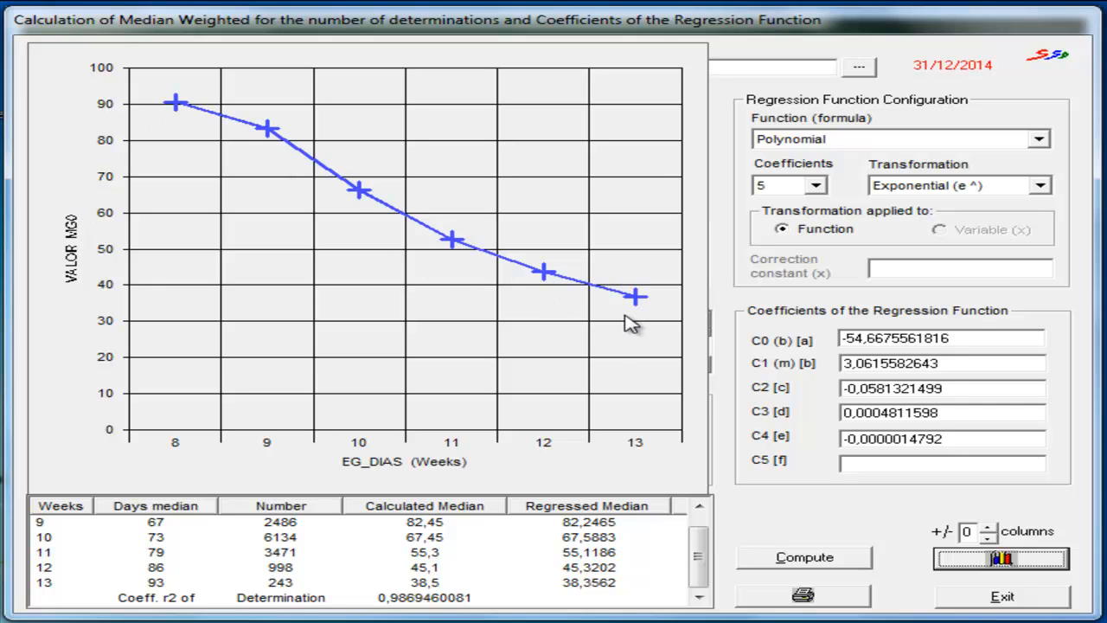
{"action": "left_click", "coordinate": [1032, 559]}
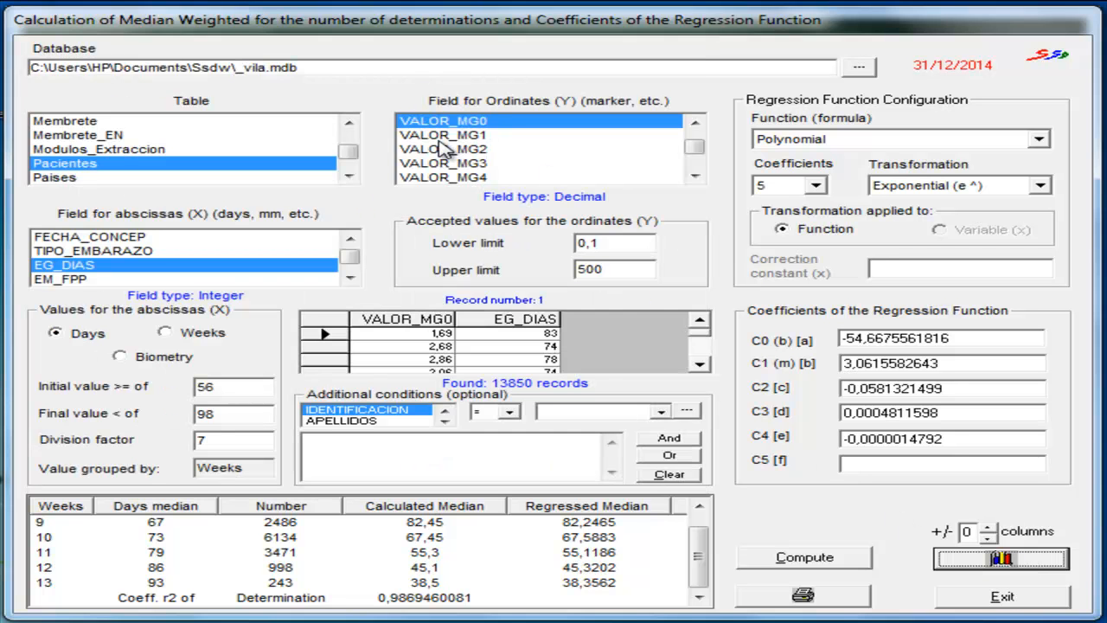
- Switch the ordinate field to VALOR_MG1 with accepted values from 0,1 to 14600, and set the regression transformation to None
{"action": "left_click", "coordinate": [443, 136]}
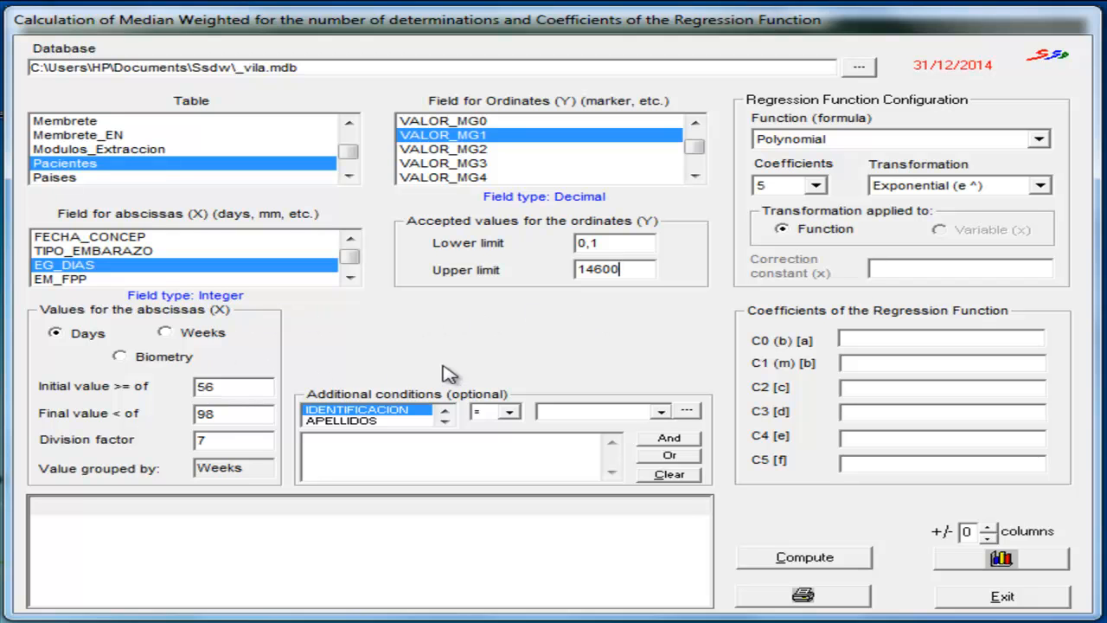
{"action": "left_click", "coordinate": [1040, 185]}
{"action": "left_click", "coordinate": [967, 211]}
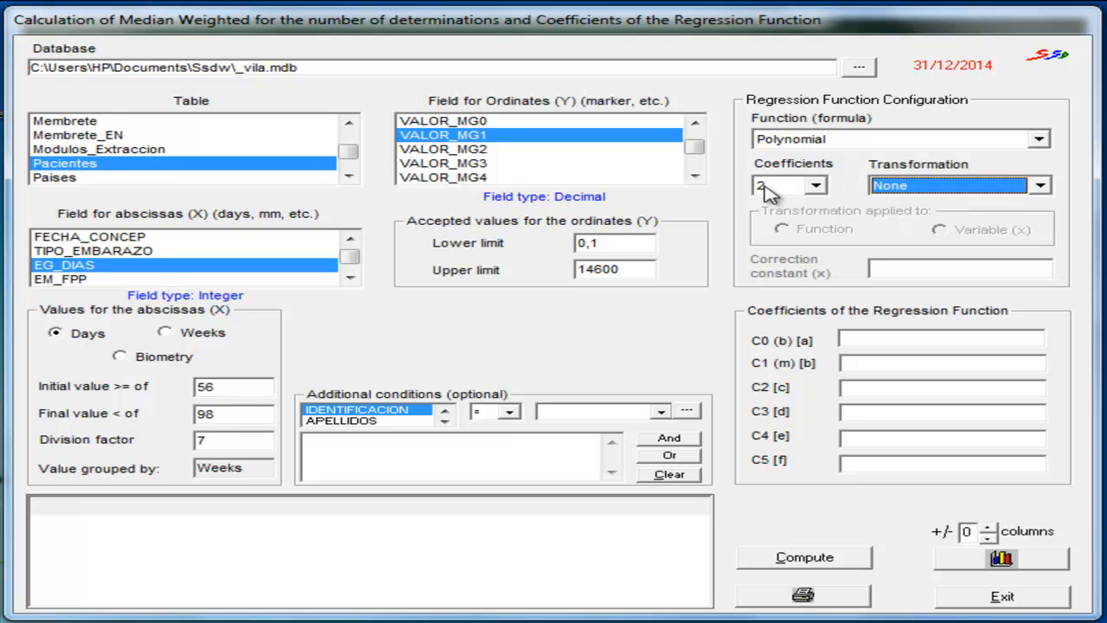
- Compute the VALOR_MG1 medians and two-coefficient polynomial regression, and check the fitted curve in the graph
{"action": "left_click", "coordinate": [803, 558]}
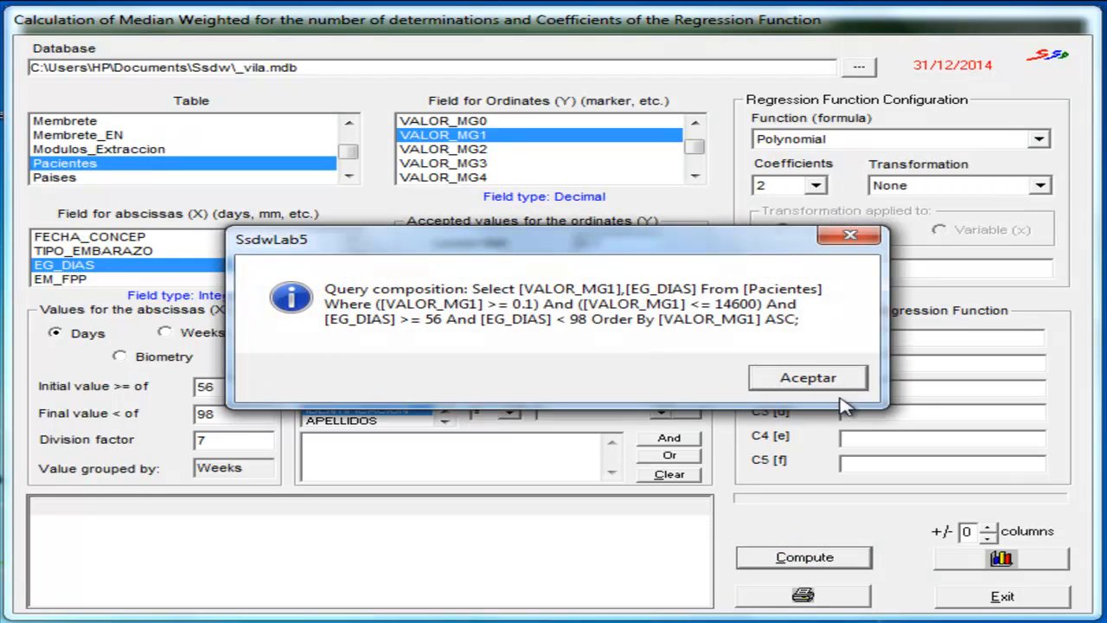
{"action": "left_click", "coordinate": [813, 377]}
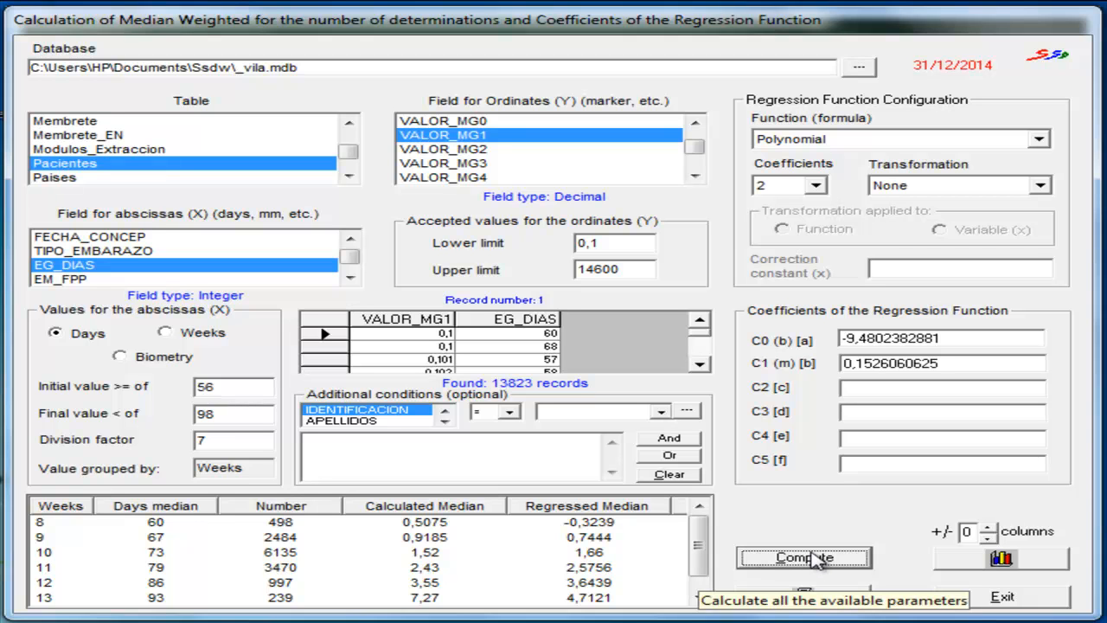
{"action": "left_click", "coordinate": [945, 563]}
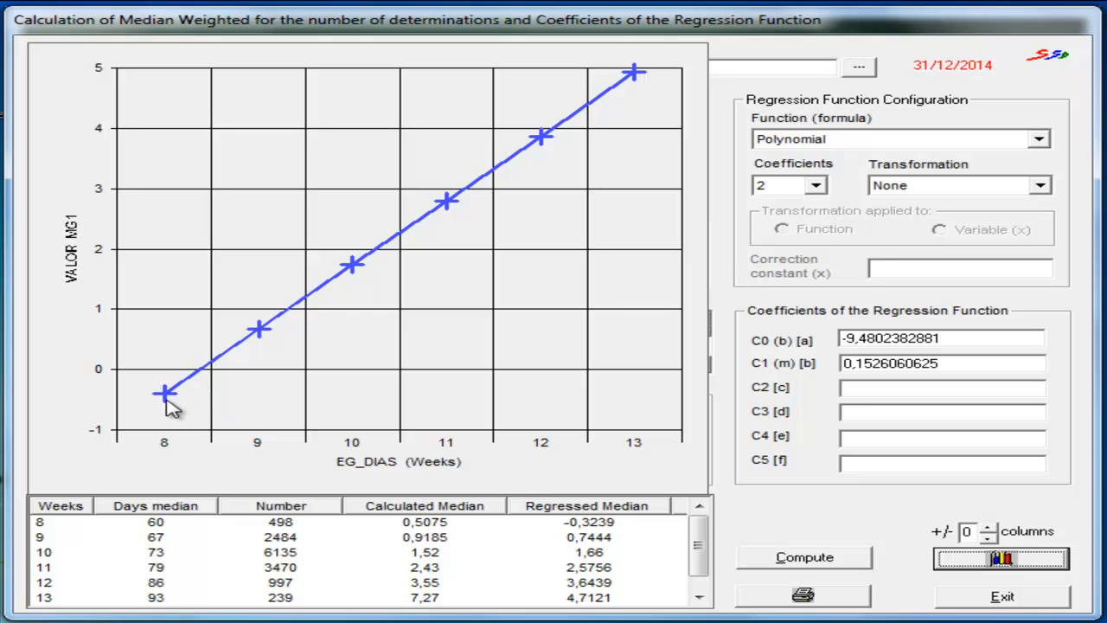
{"action": "left_click", "coordinate": [969, 561]}
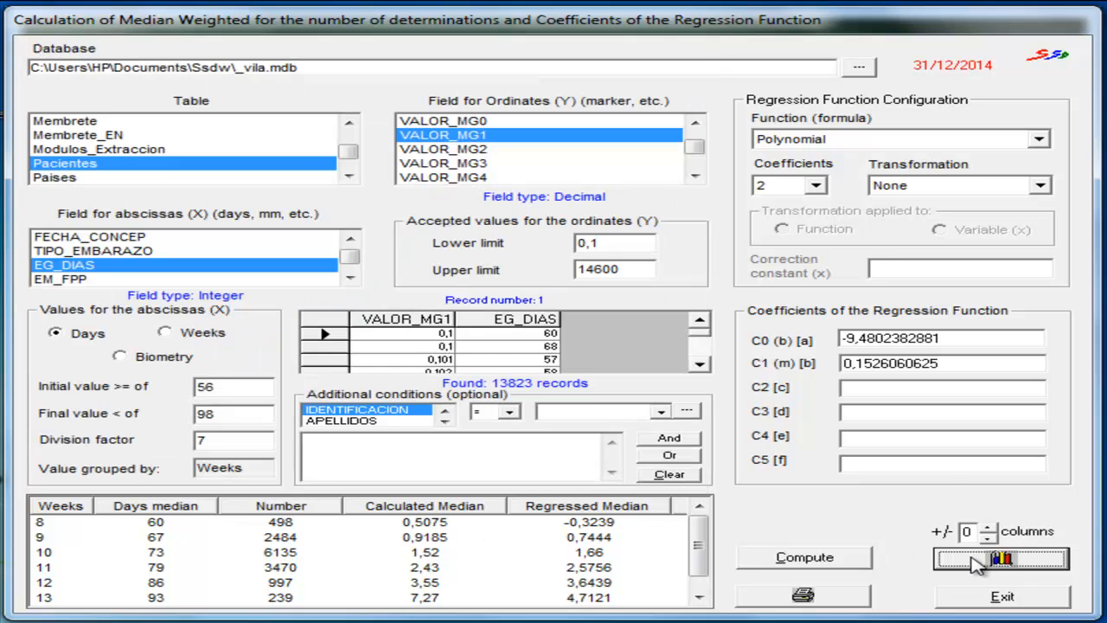
- Recompute the VALOR_MG1 regression with 3 coefficients and review its results table and graph
{"action": "left_click", "coordinate": [816, 185]}
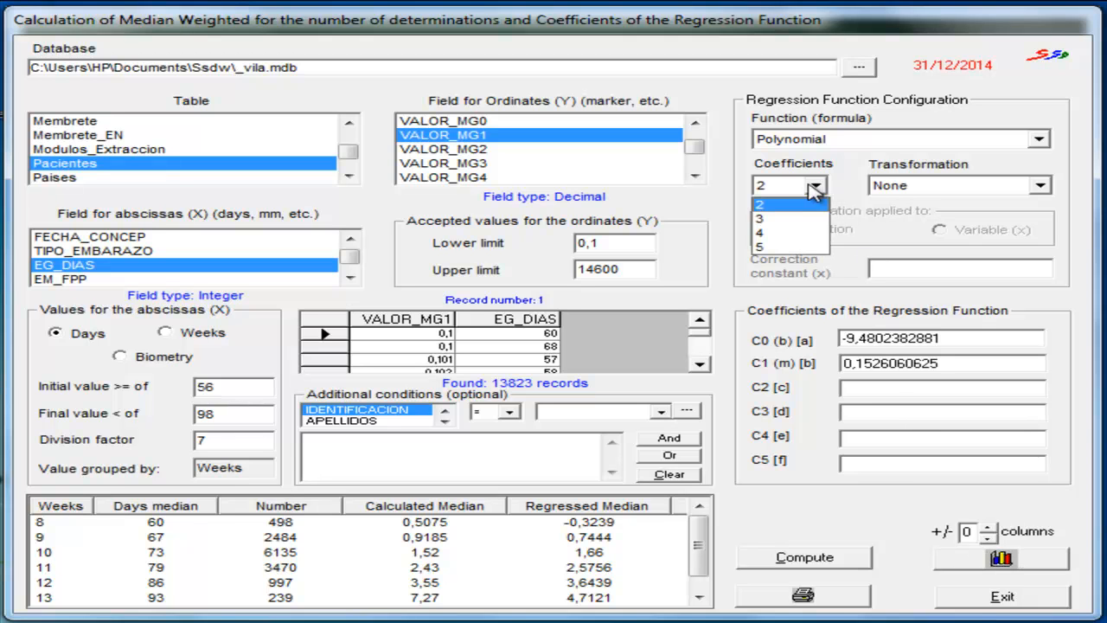
{"action": "left_click", "coordinate": [772, 222]}
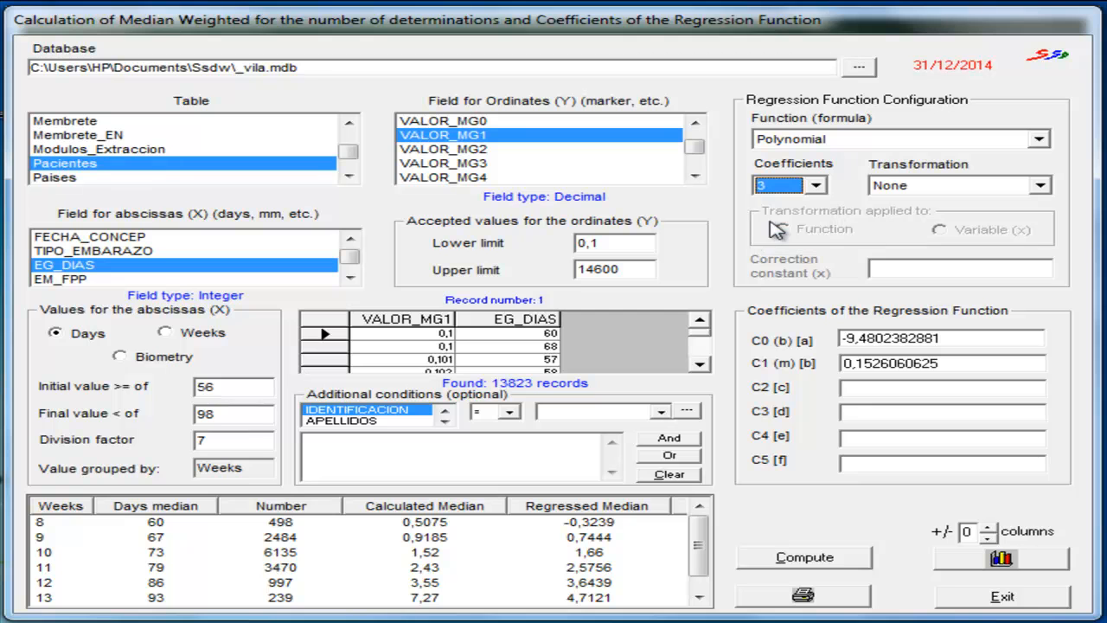
{"action": "left_click", "coordinate": [843, 558]}
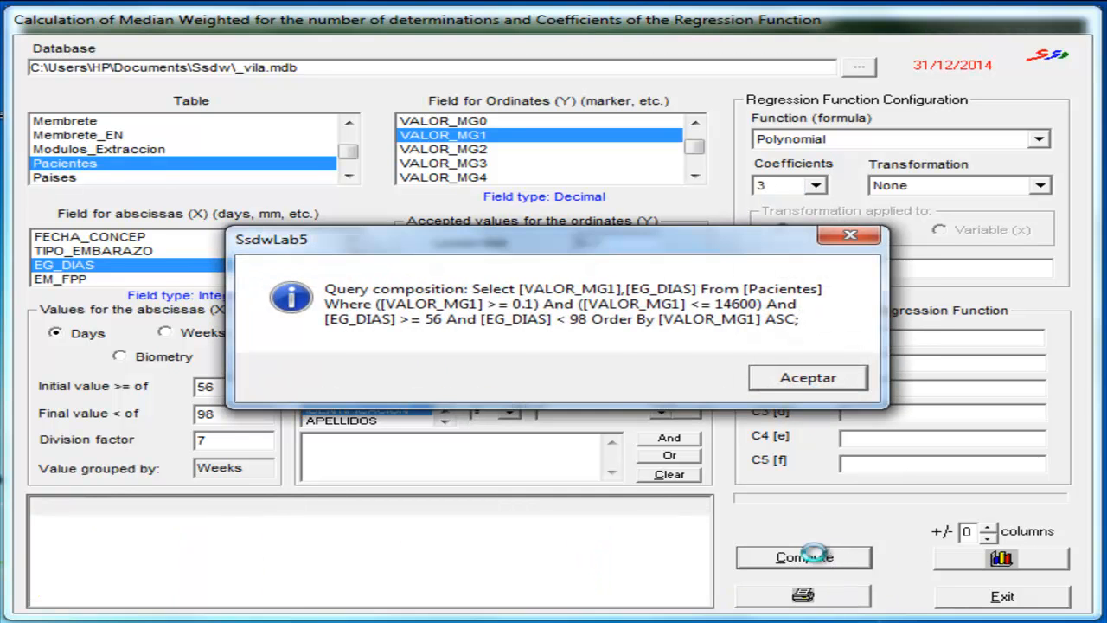
{"action": "left_click", "coordinate": [794, 379]}
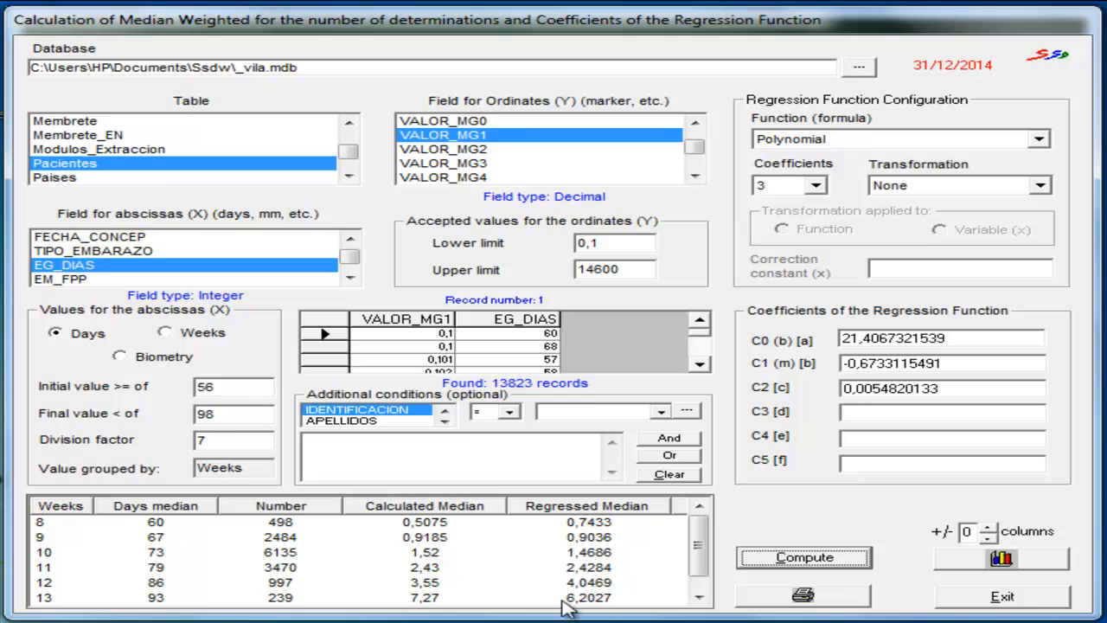
{"action": "left_click_drag", "start_coordinate": [698, 550], "coordinate": [699, 558]}
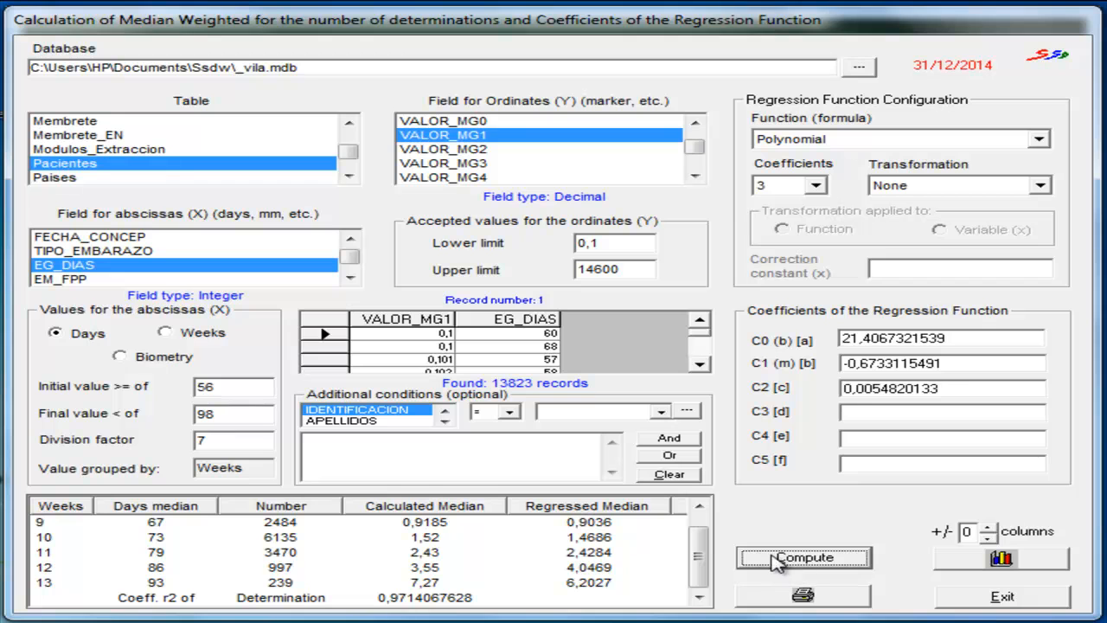
{"action": "left_click", "coordinate": [1001, 559]}
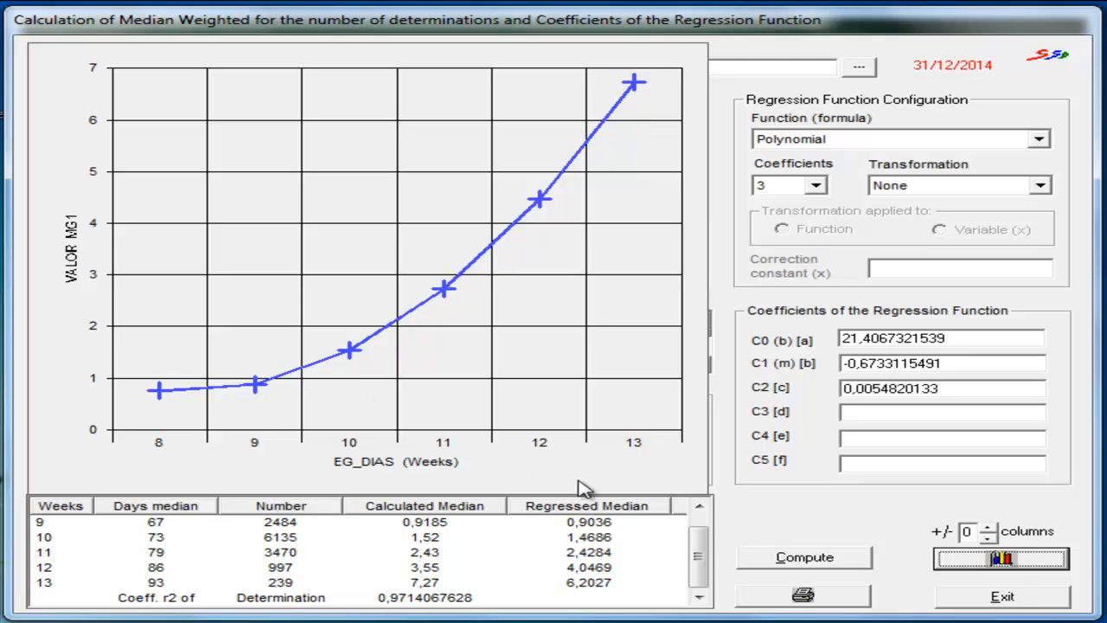
{"action": "left_click", "coordinate": [988, 565]}
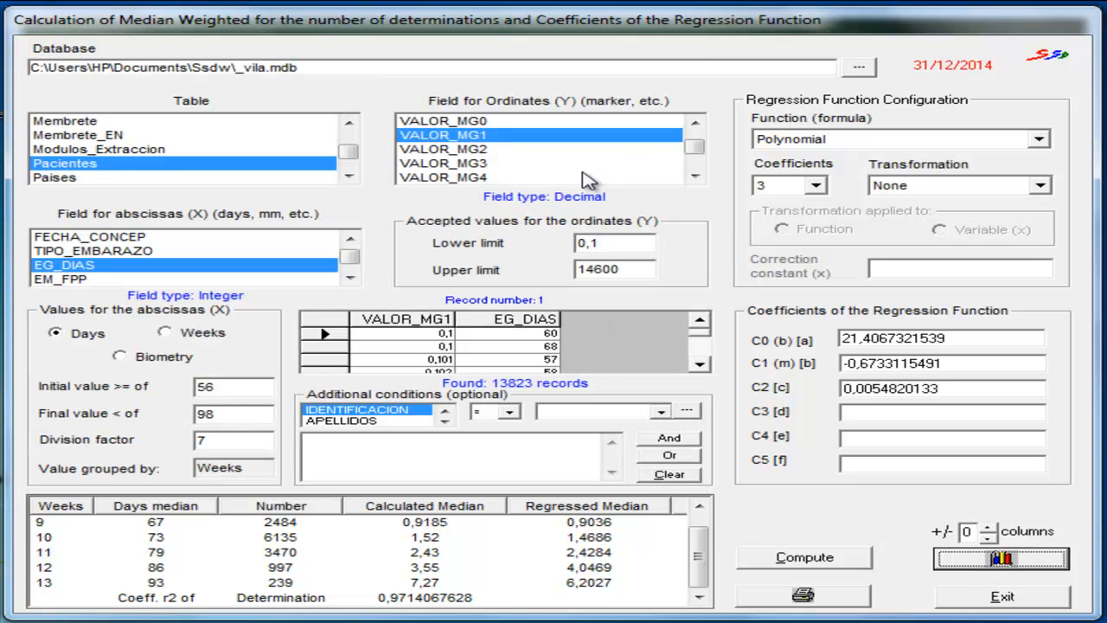
- Switch the ordinate field to VALOR_MG2 and use biometry values from the BIOMETRIA_MG2 field for the abscissas
{"action": "left_click", "coordinate": [482, 149]}
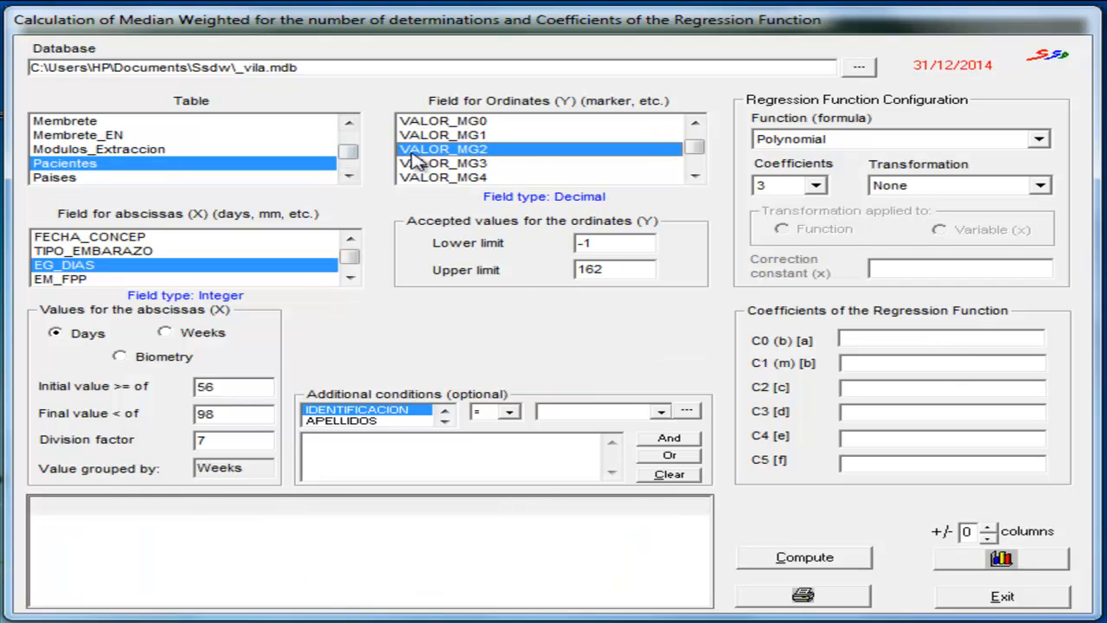
{"action": "left_click", "coordinate": [121, 357]}
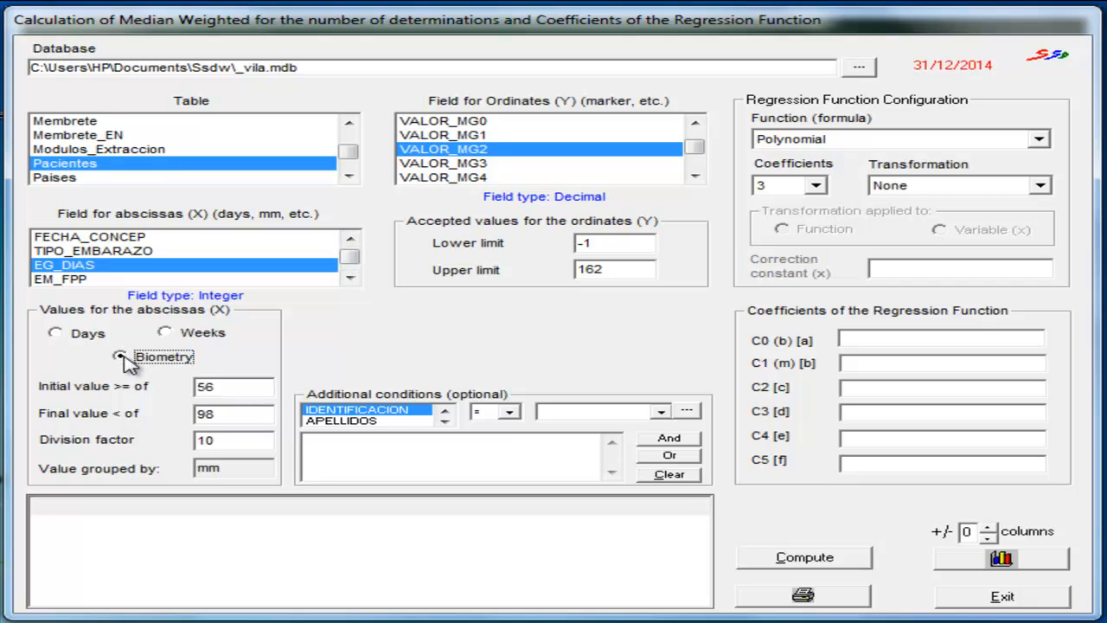
{"action": "left_click", "coordinate": [350, 277]}
{"action": "left_click", "coordinate": [349, 278]}
{"action": "left_click", "coordinate": [350, 278]}
{"action": "left_click", "coordinate": [350, 277]}
{"action": "left_click", "coordinate": [349, 278]}
{"action": "left_click", "coordinate": [349, 277]}
{"action": "left_click", "coordinate": [349, 278]}
{"action": "left_click", "coordinate": [350, 264]}
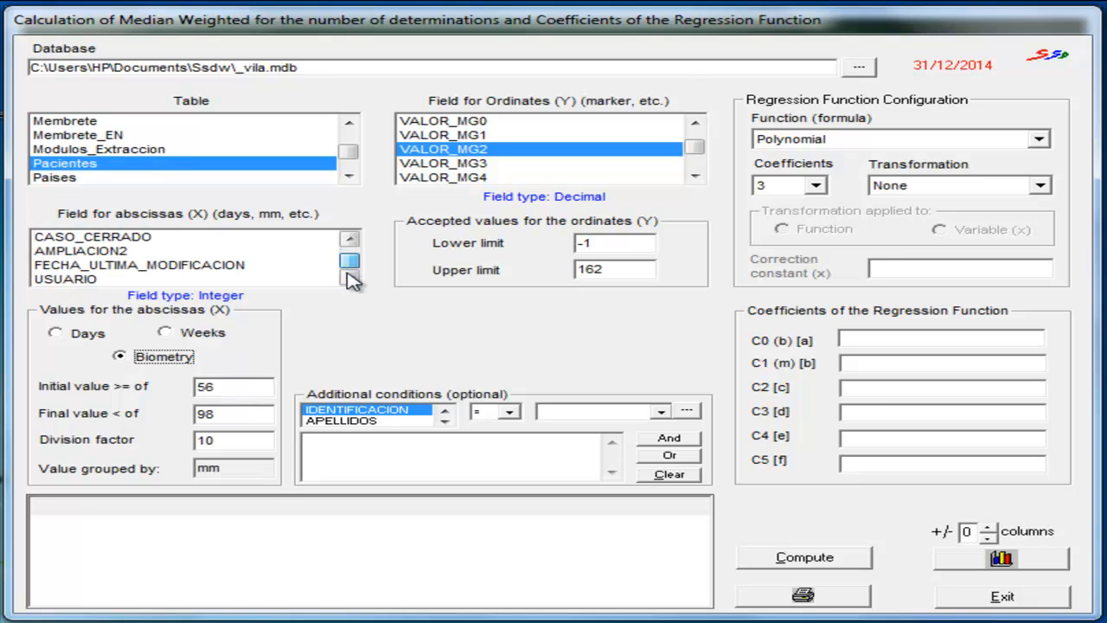
{"action": "left_click", "coordinate": [353, 241]}
{"action": "left_click", "coordinate": [353, 242]}
{"action": "left_click", "coordinate": [351, 241]}
{"action": "left_click", "coordinate": [351, 241]}
{"action": "left_click", "coordinate": [139, 252]}
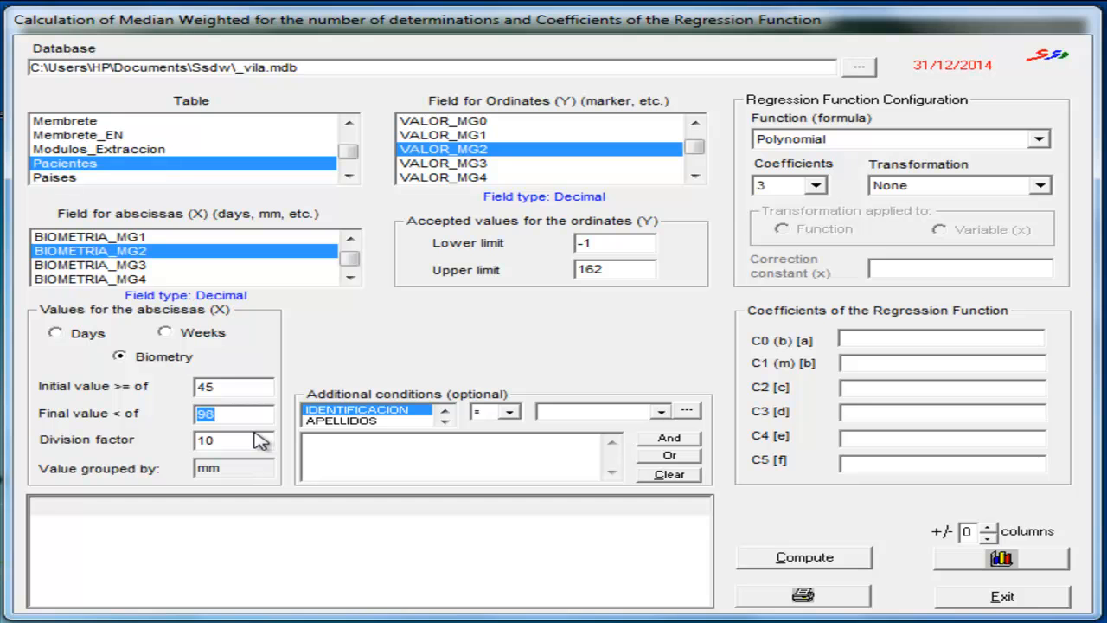
- Limit the biometry abscissas to values from 45 to below 85 mm, with a division factor of 5
{"action": "type", "text": "80"}
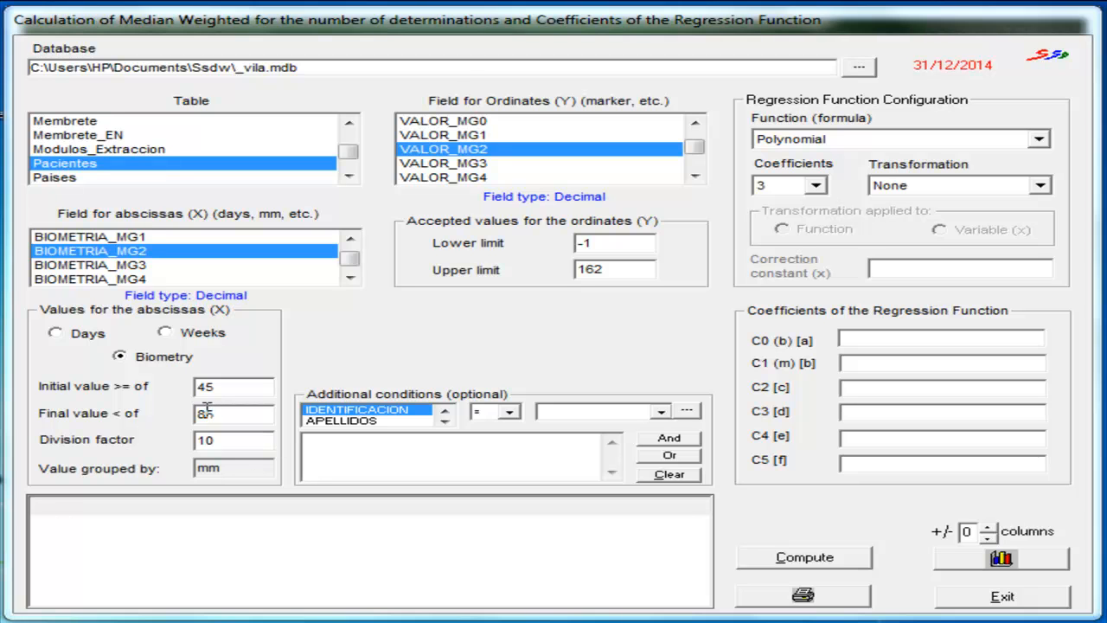
{"action": "double_click", "coordinate": [254, 441]}
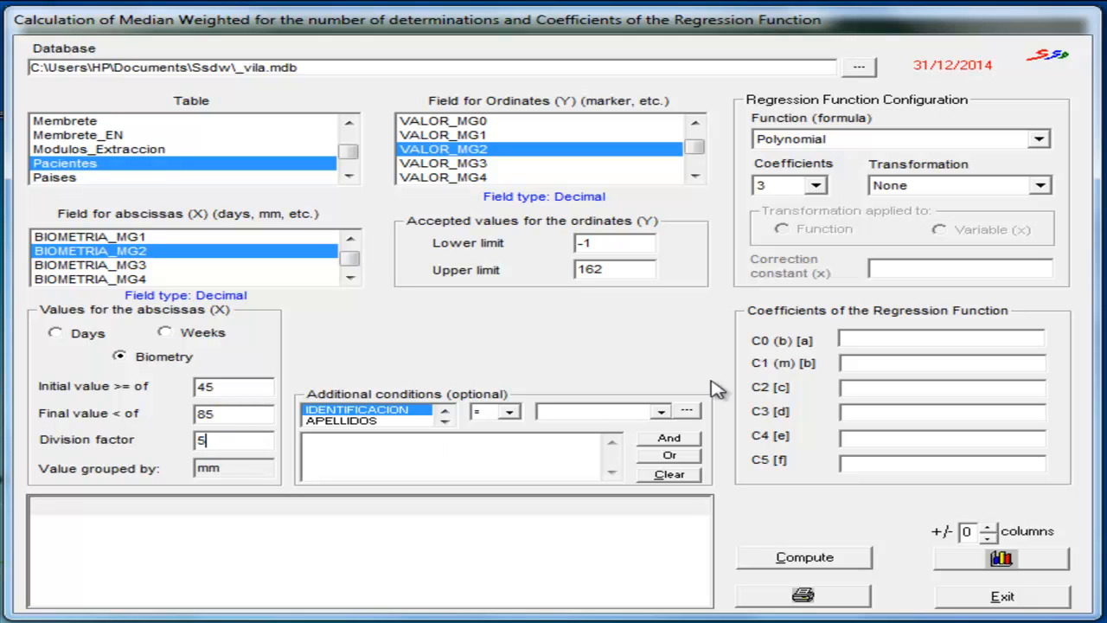
- Configure the polynomial regression with a 10^ transformation and 3 coefficients, and accept ordinate values from 0,3 to 12
{"action": "left_click", "coordinate": [1039, 181]}
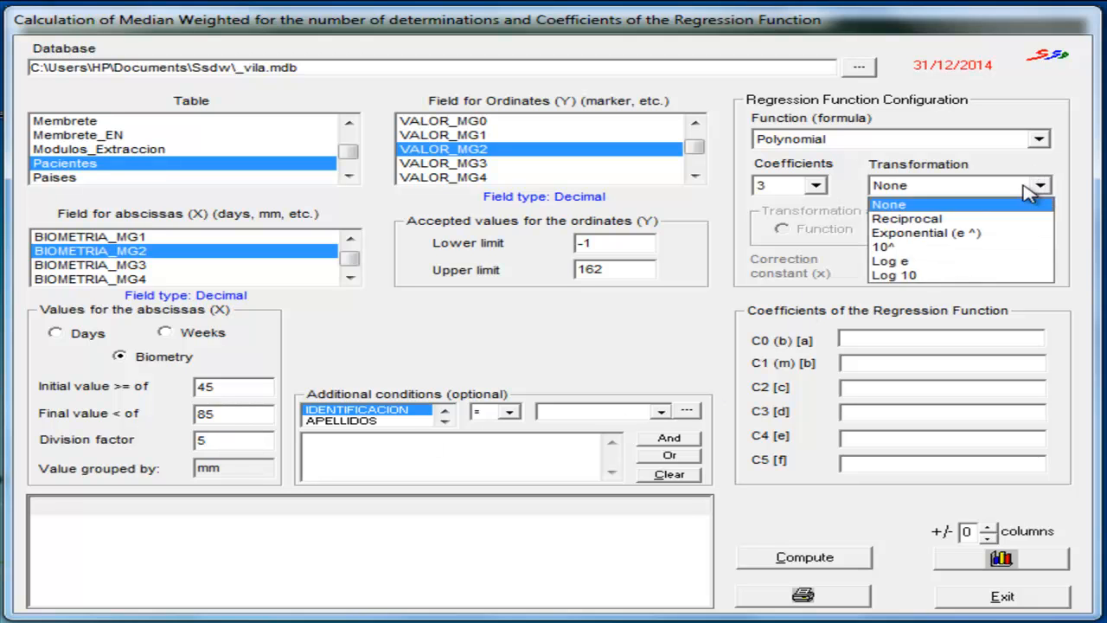
{"action": "left_click", "coordinate": [914, 250]}
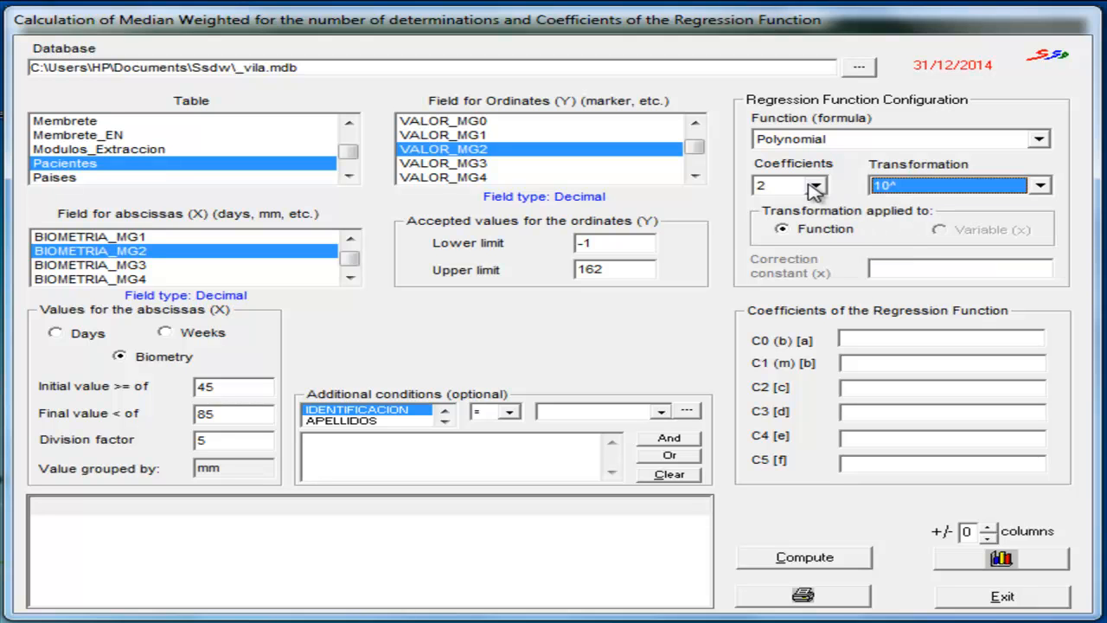
{"action": "left_click", "coordinate": [815, 186]}
{"action": "left_click", "coordinate": [783, 216]}
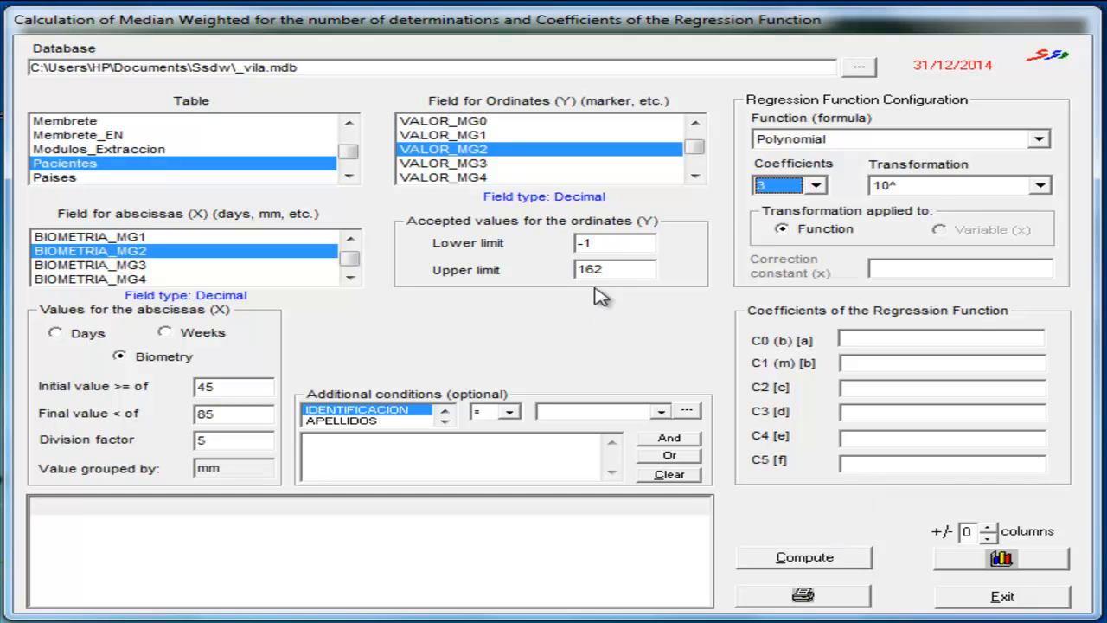
{"action": "left_click", "coordinate": [621, 244]}
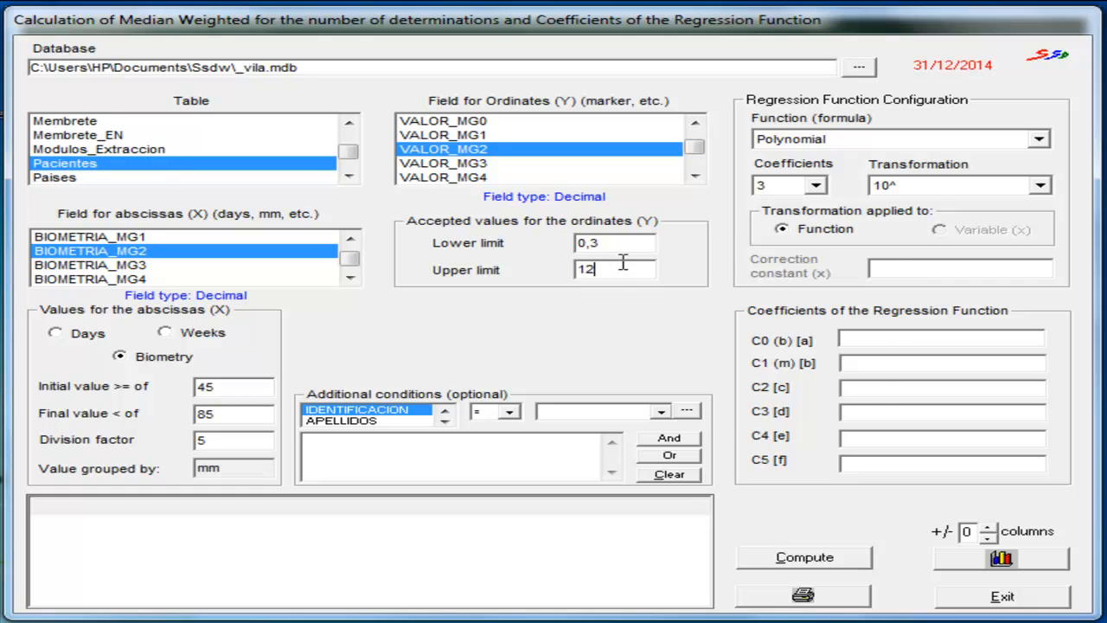
- Compute the VALOR_MG2 medians and regression against BIOMETRIA_MG2, and review the results table and graph
{"action": "left_click", "coordinate": [804, 557]}
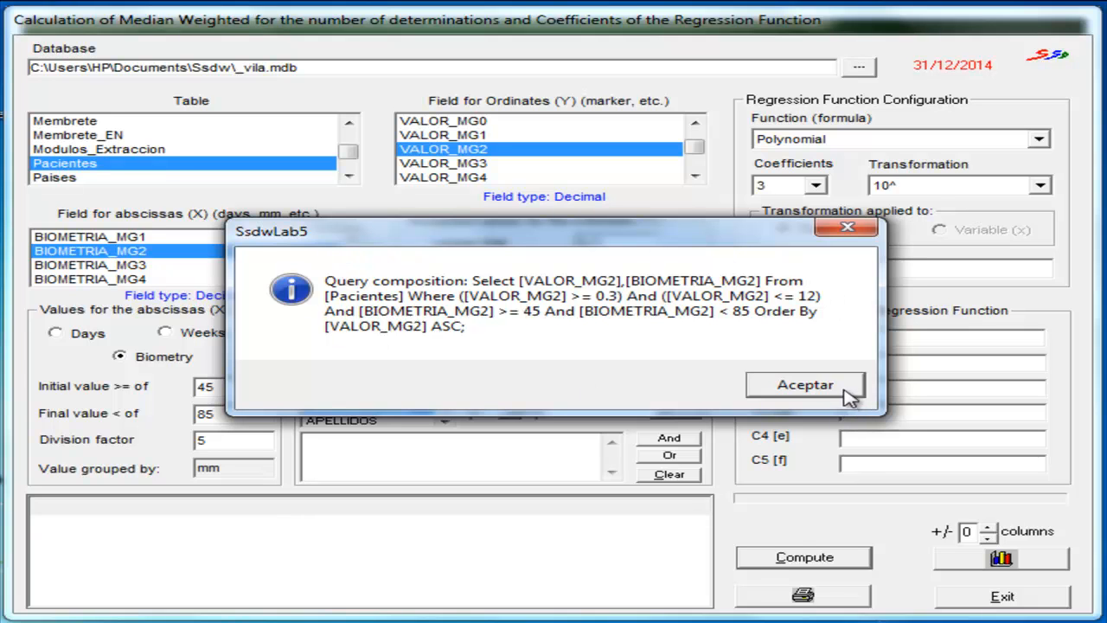
{"action": "left_click", "coordinate": [804, 387]}
{"action": "left_click", "coordinate": [804, 388]}
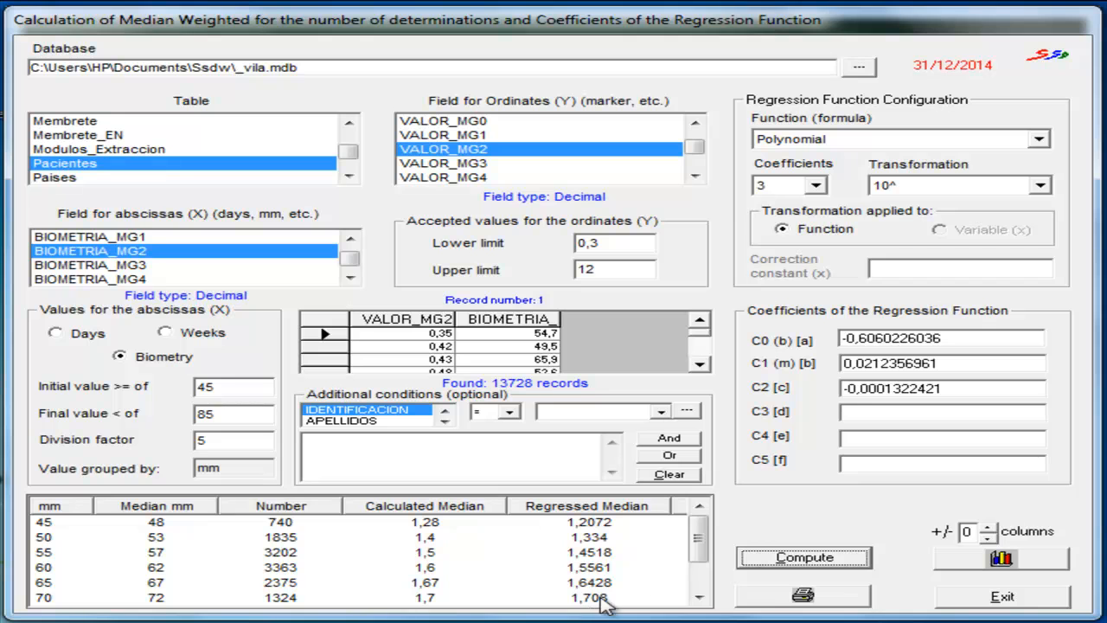
{"action": "left_click_drag", "start_coordinate": [703, 541], "coordinate": [704, 569]}
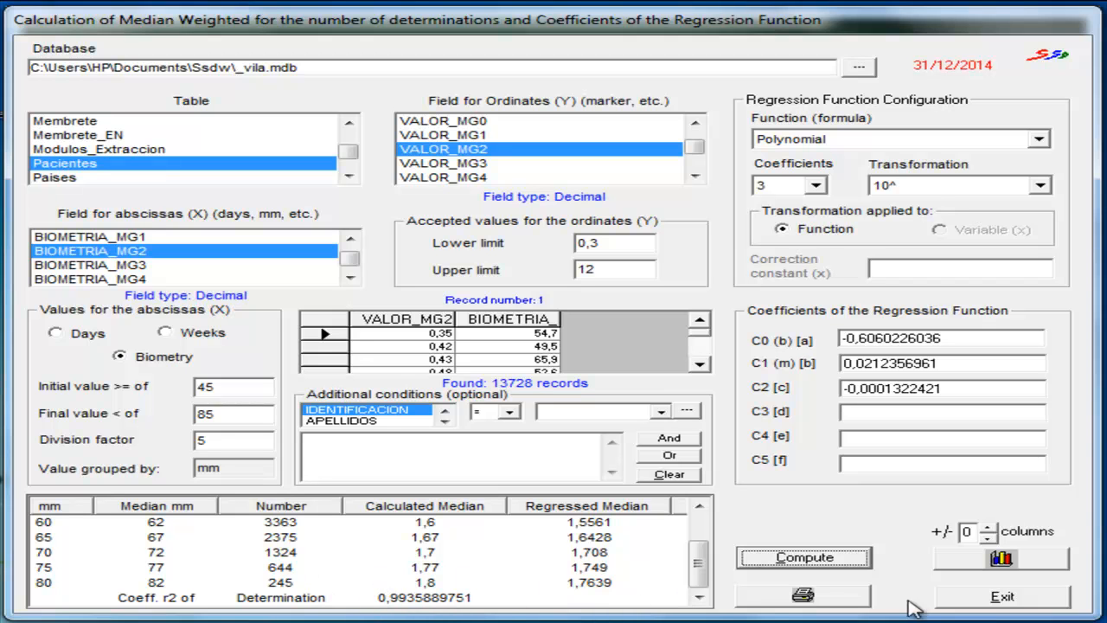
{"action": "left_click", "coordinate": [960, 562]}
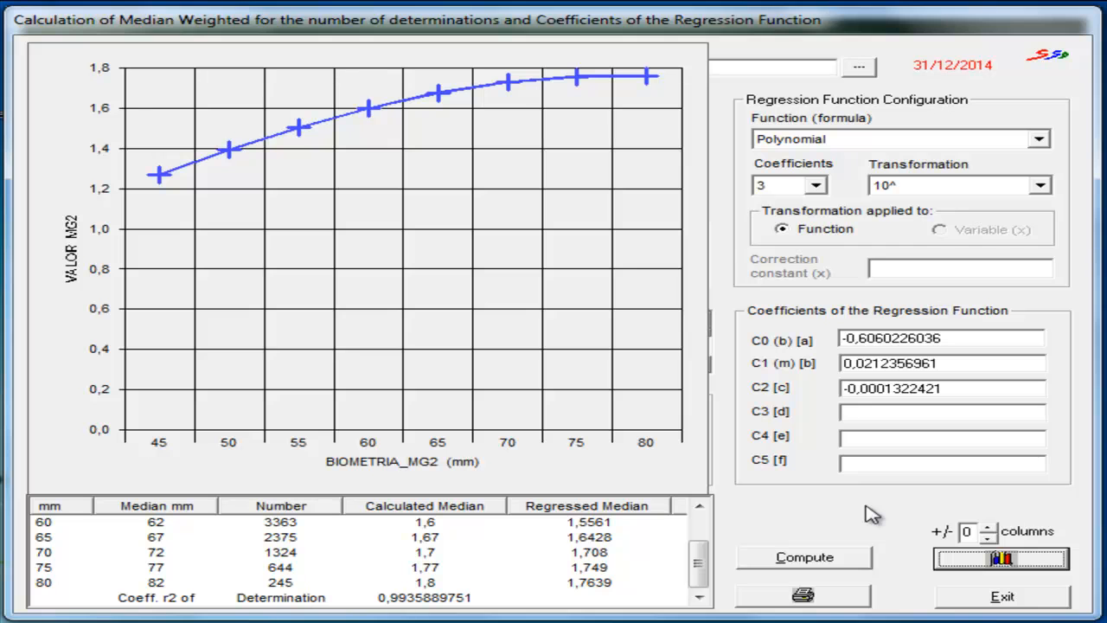
{"action": "left_click", "coordinate": [967, 564]}
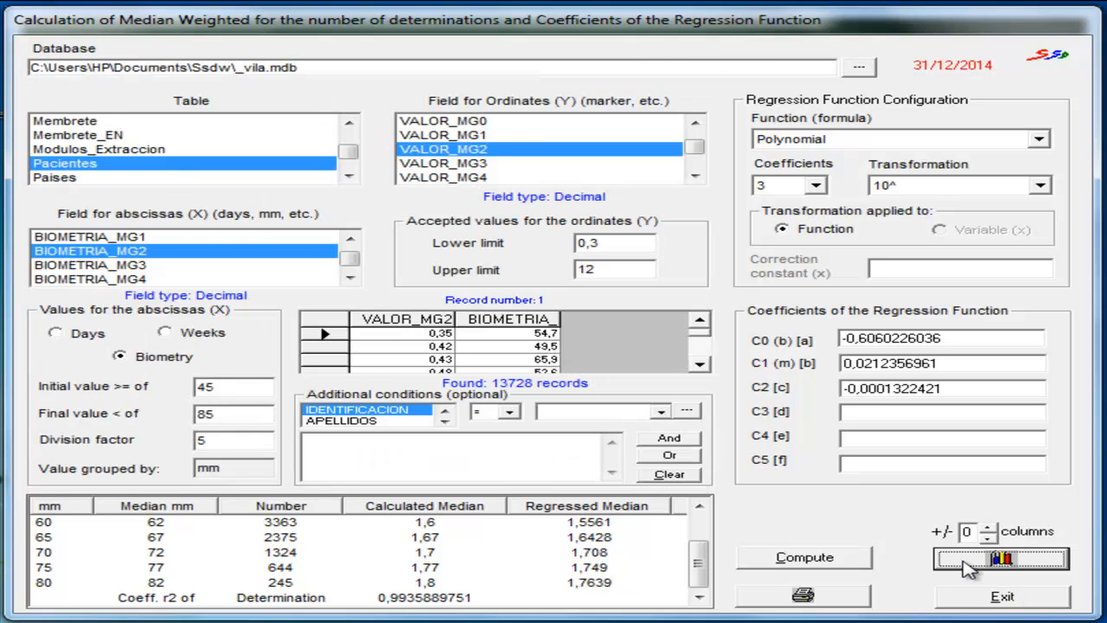